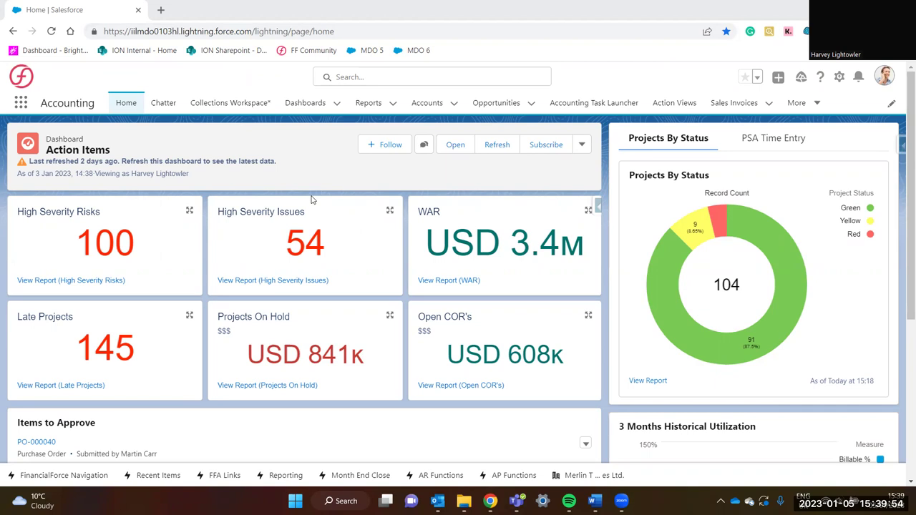
- Switch to the Billing Central app by searching 'billing' in the App Launcher
click(20, 102)
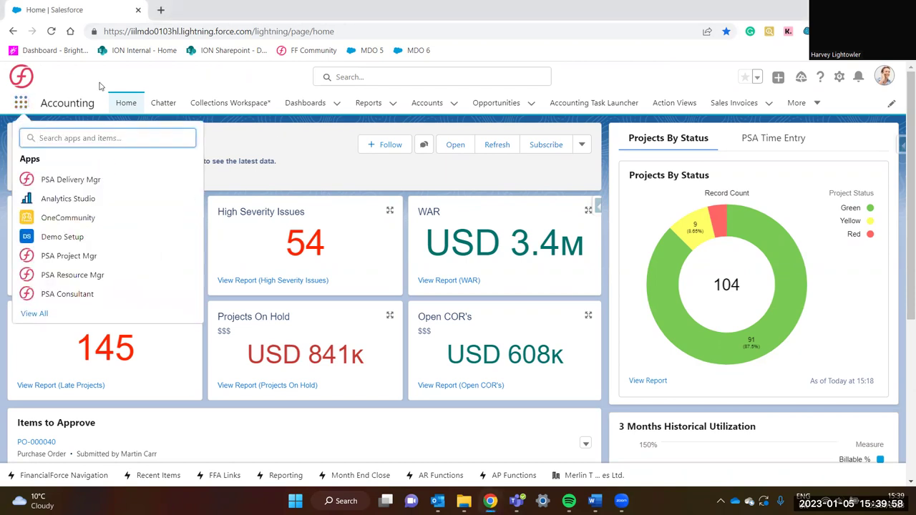
text(billing)
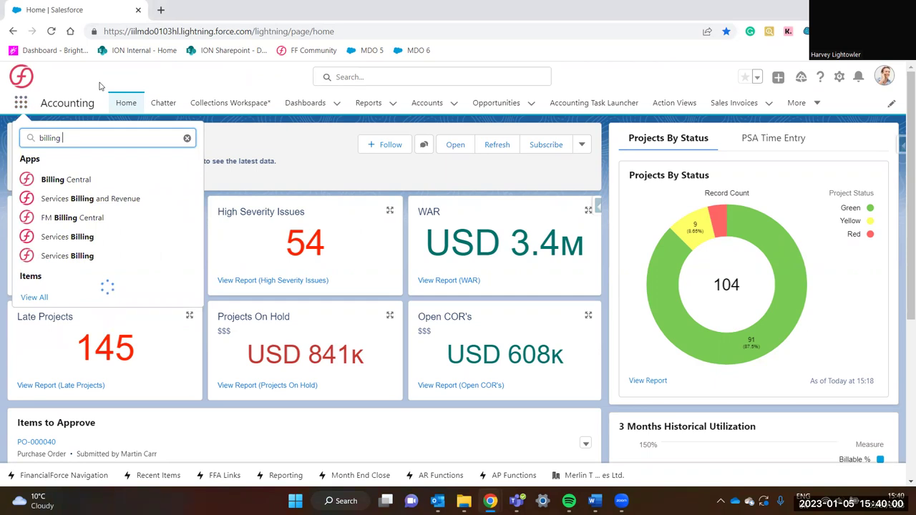
click(81, 180)
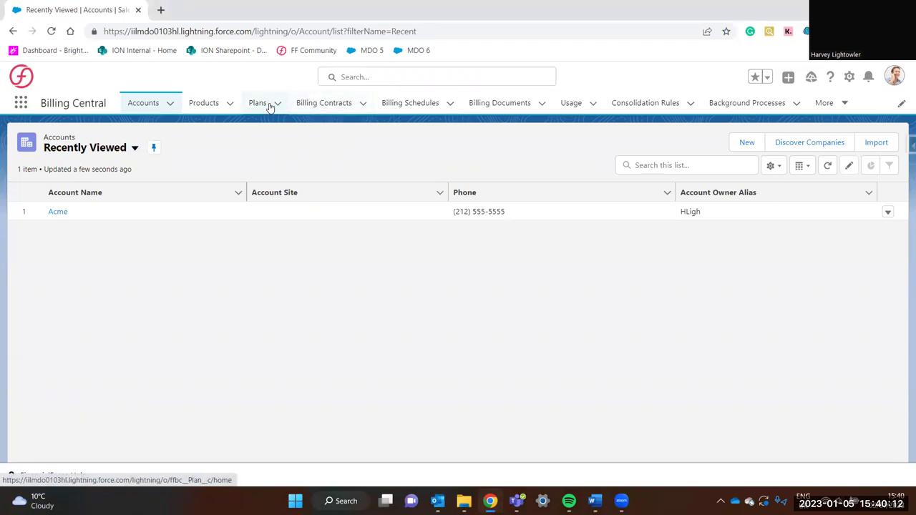
- Show the All list view of Billing Contracts
click(320, 107)
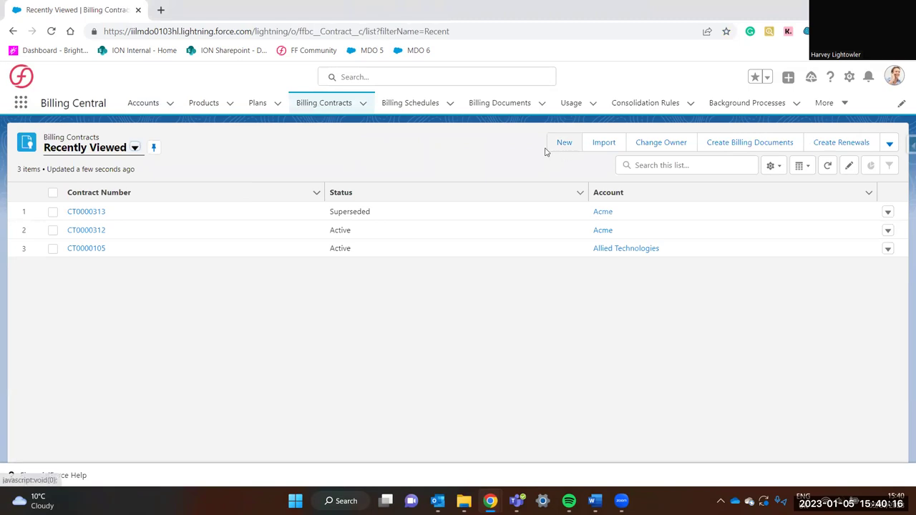
click(108, 150)
click(107, 265)
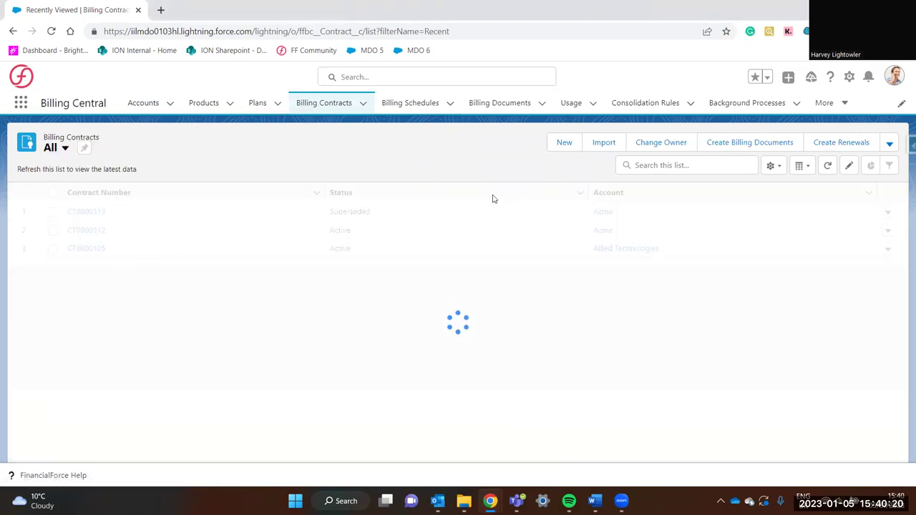
- Start a new billing contract 'test for demo' for account Acme and company Merlin Technologies Ltd
click(563, 142)
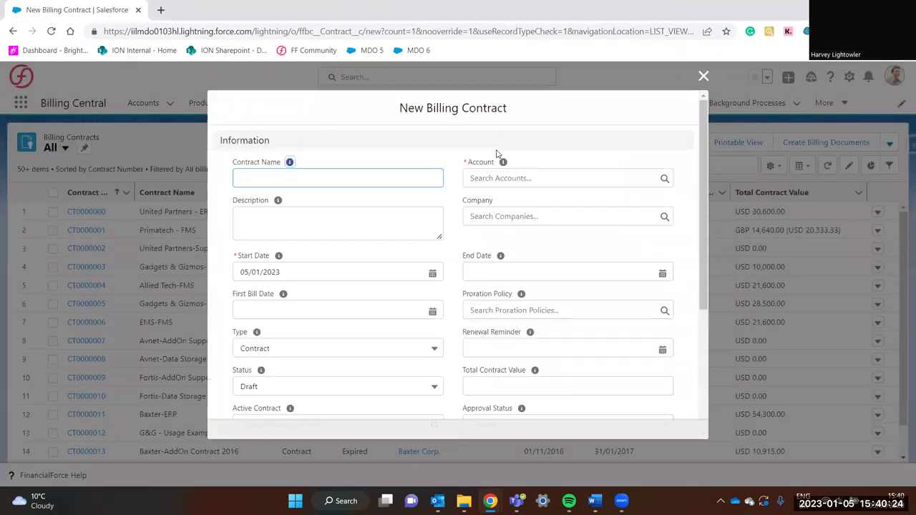
click(393, 178)
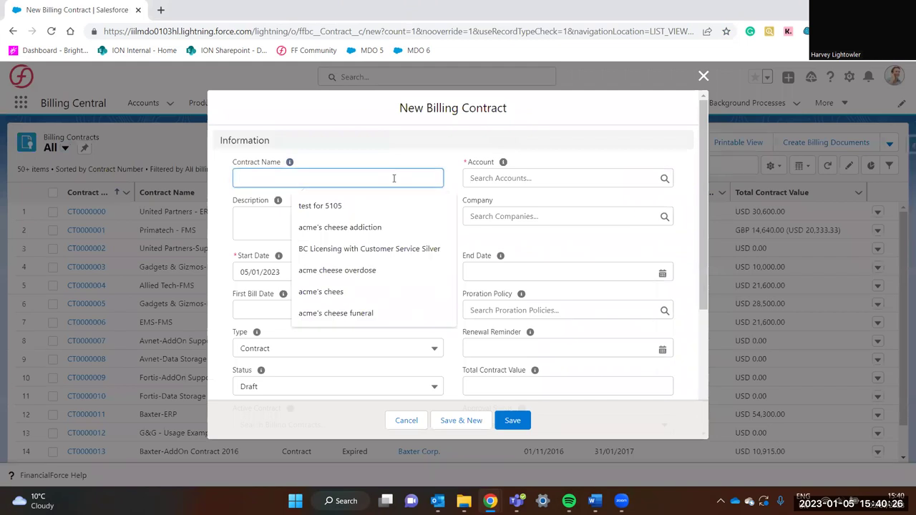
text(test for)
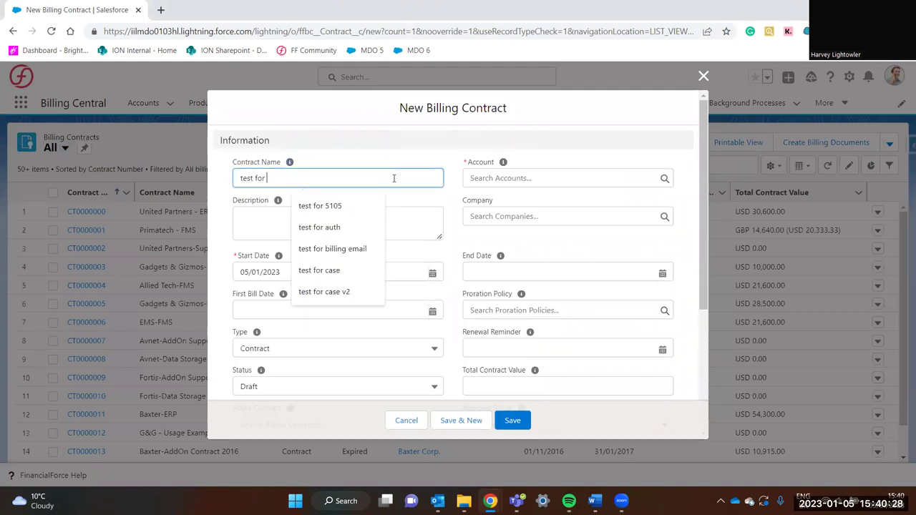
text( demo)
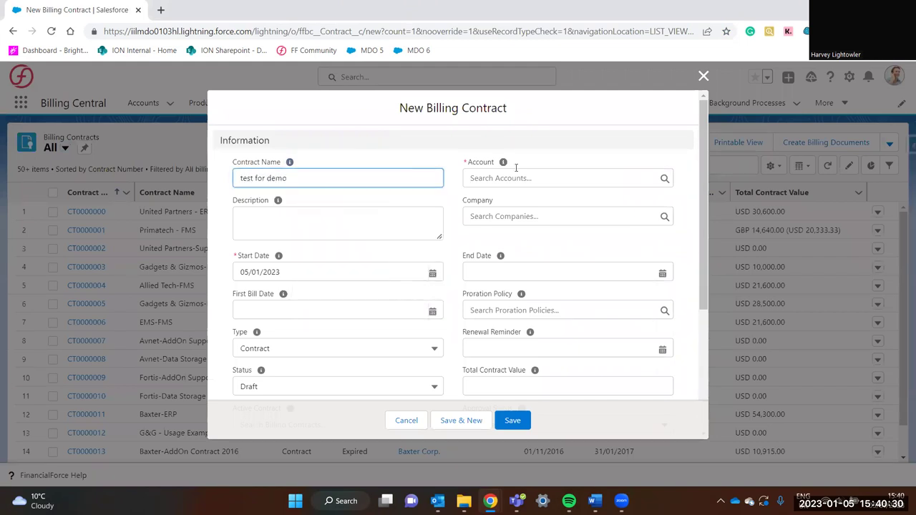
click(517, 179)
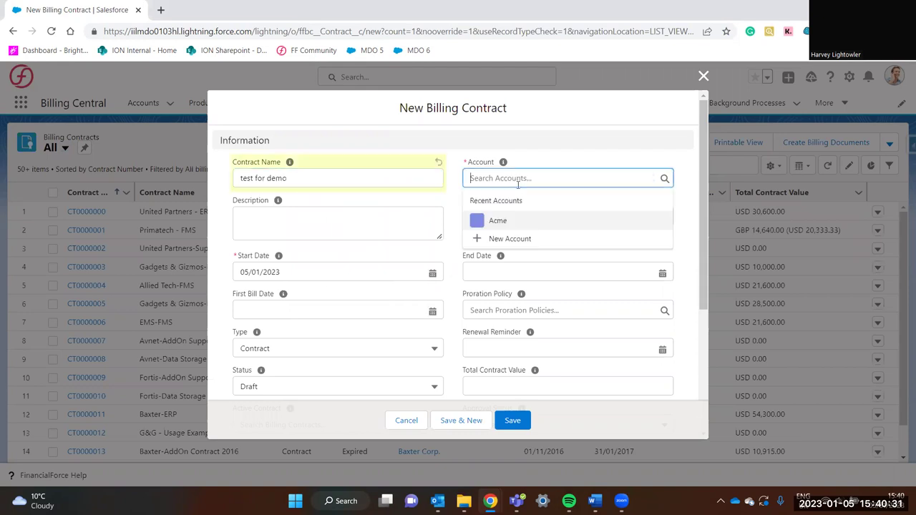
click(514, 223)
click(525, 221)
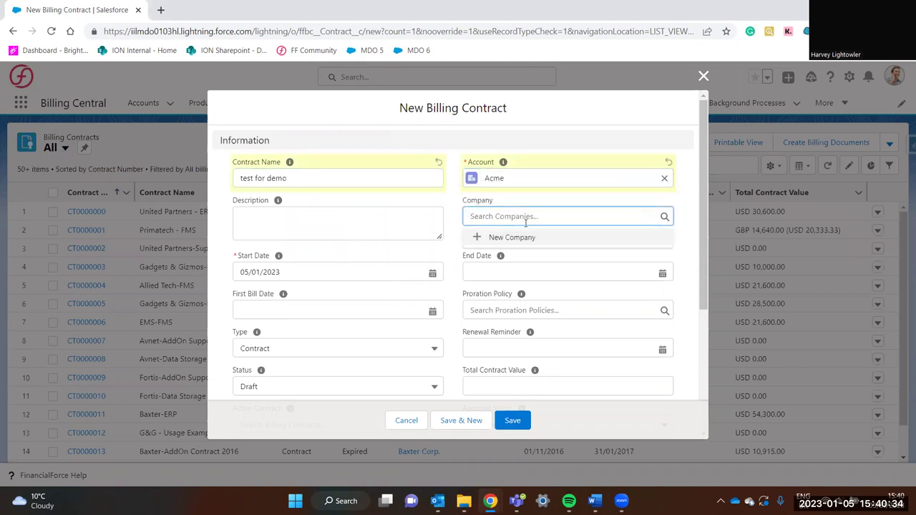
text((td)
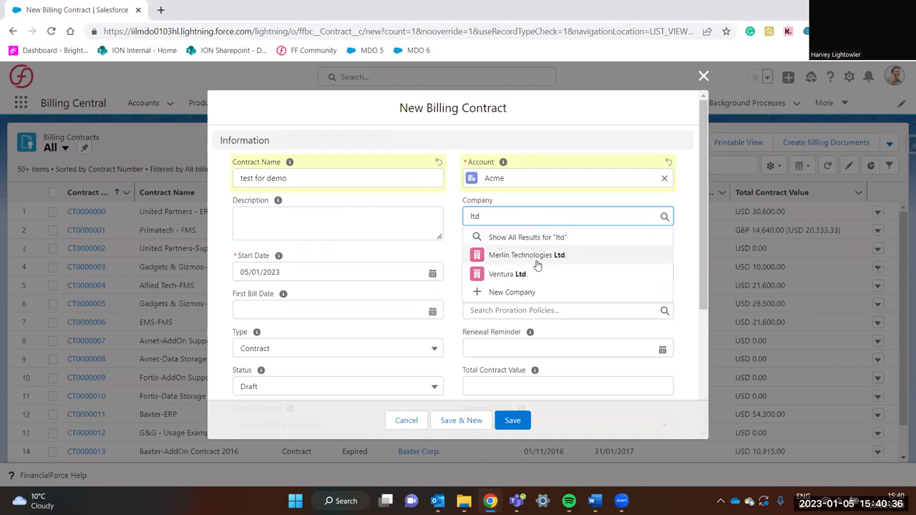
click(540, 254)
- Set the End Date to 04/01/2024 and the First Bill Date to 05/01/2023
click(544, 274)
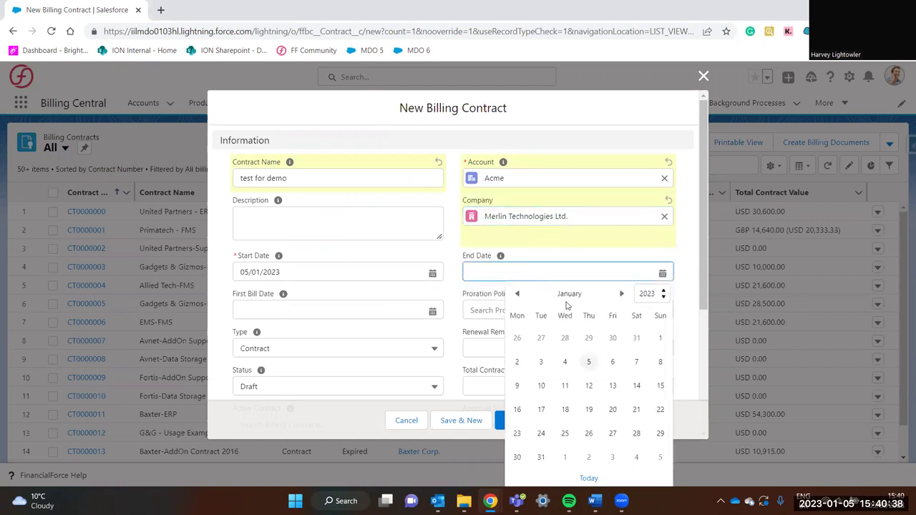
click(588, 361)
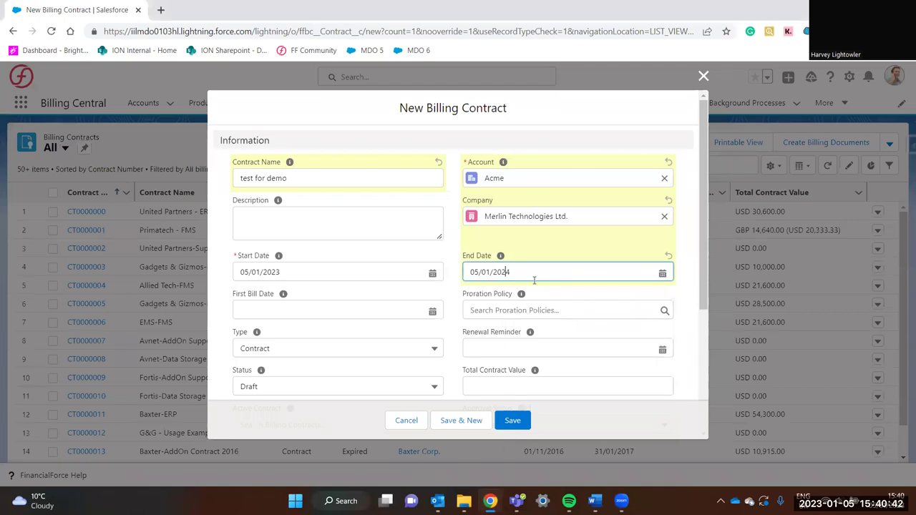
key(BackSpace)
text(4)
click(400, 313)
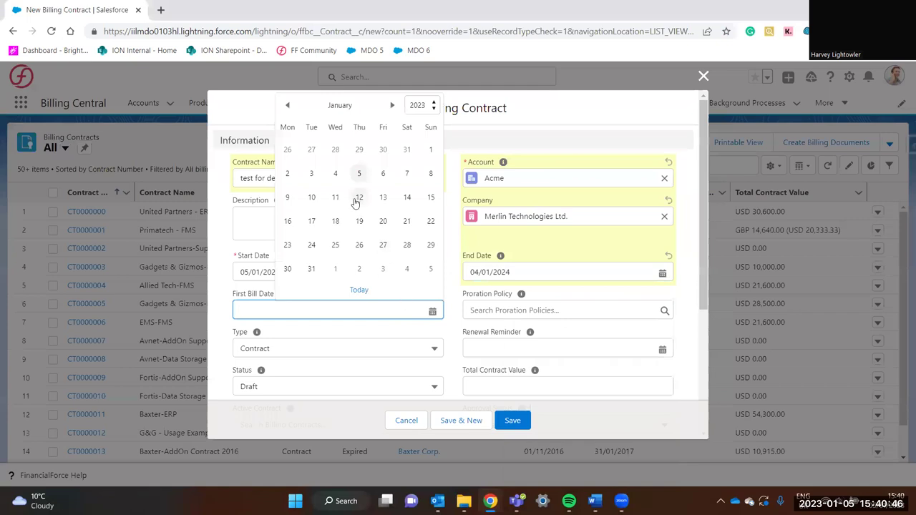
click(359, 176)
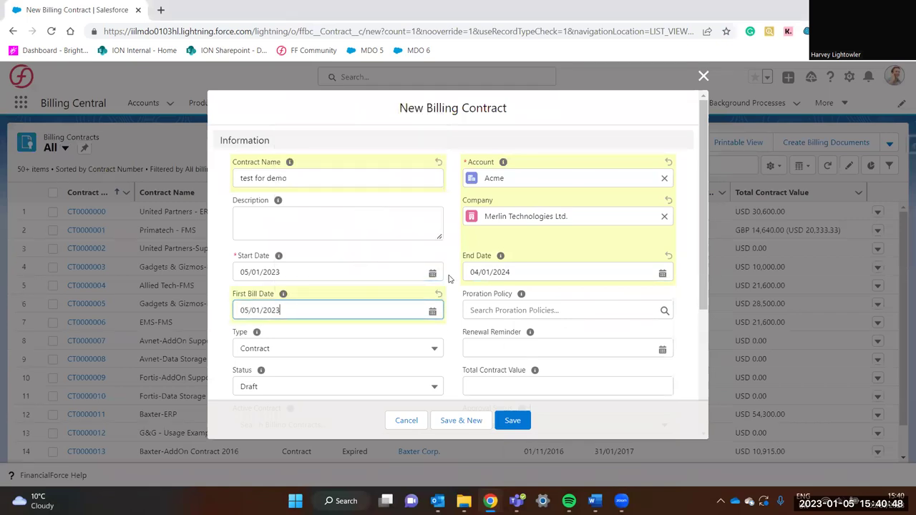
- Set the contract currency to GBP - British Pound
scroll(450, 279, down, 1)
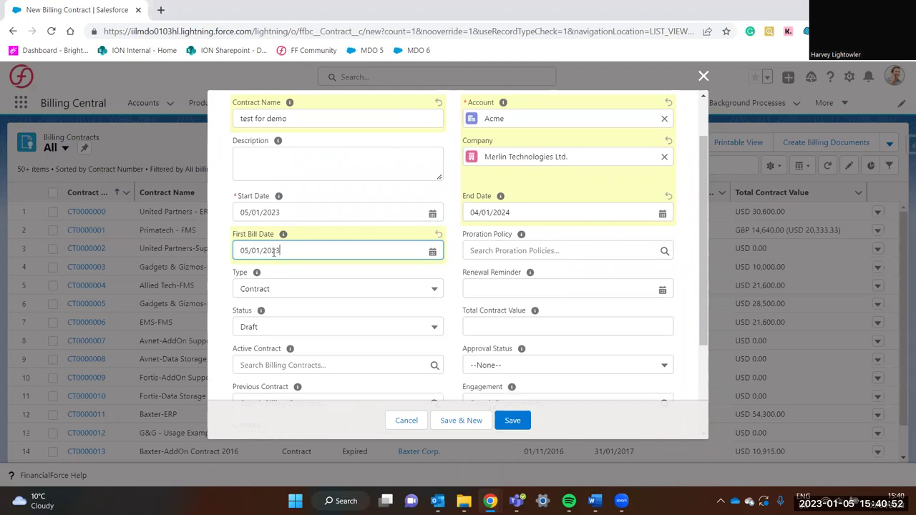
scroll(440, 305, down, 1)
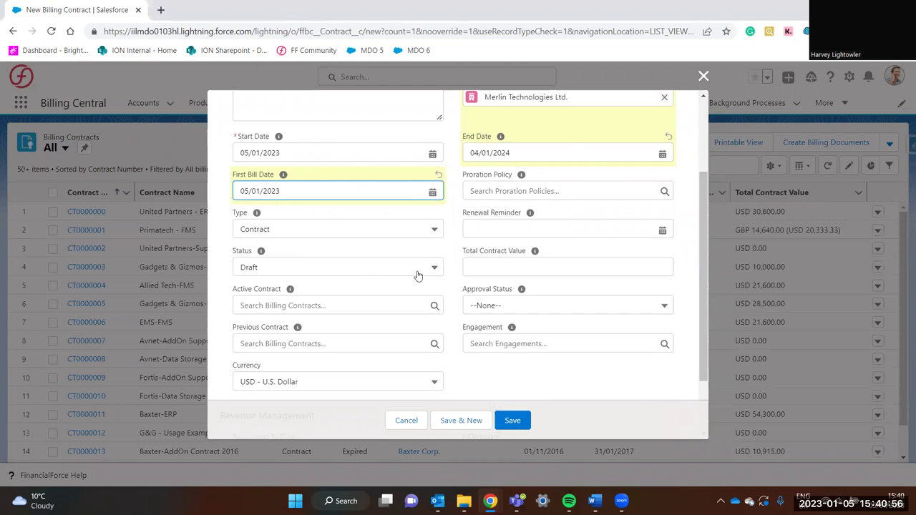
scroll(450, 289, down, 1)
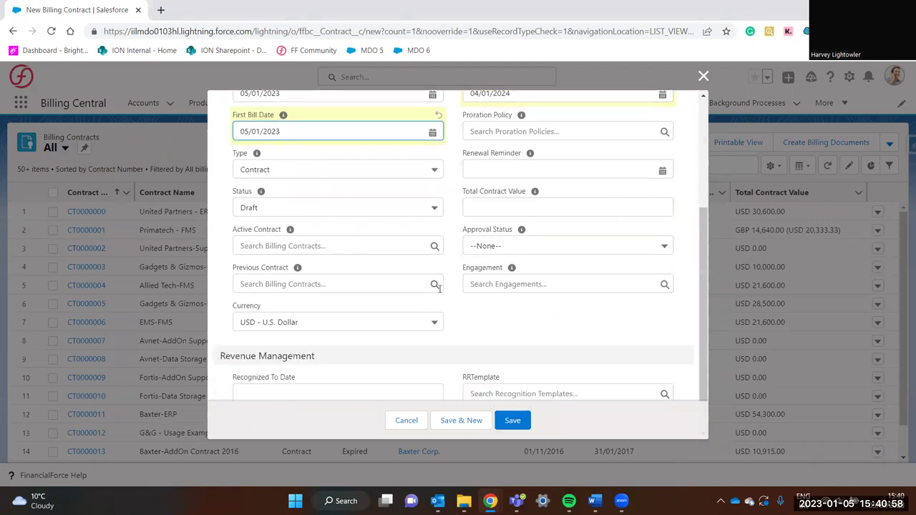
click(415, 322)
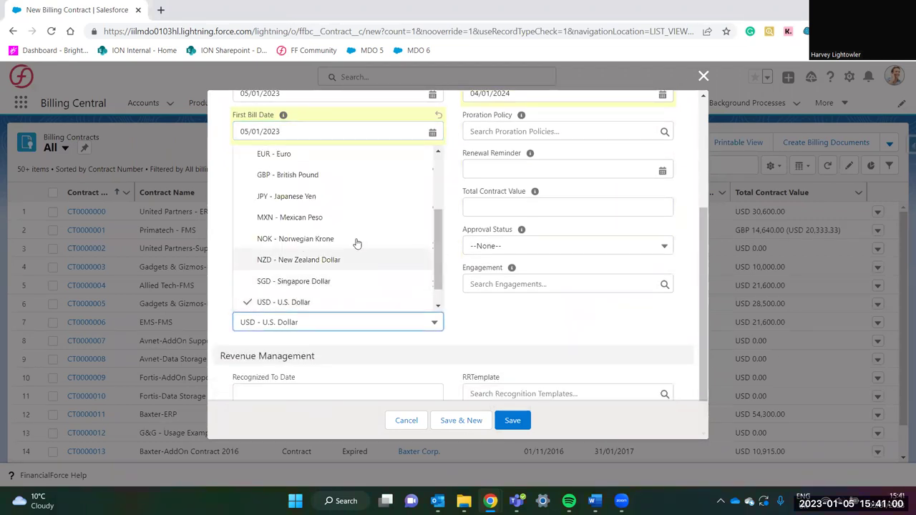
click(347, 177)
- Look over the remaining form fields and save the new billing contract
click(461, 323)
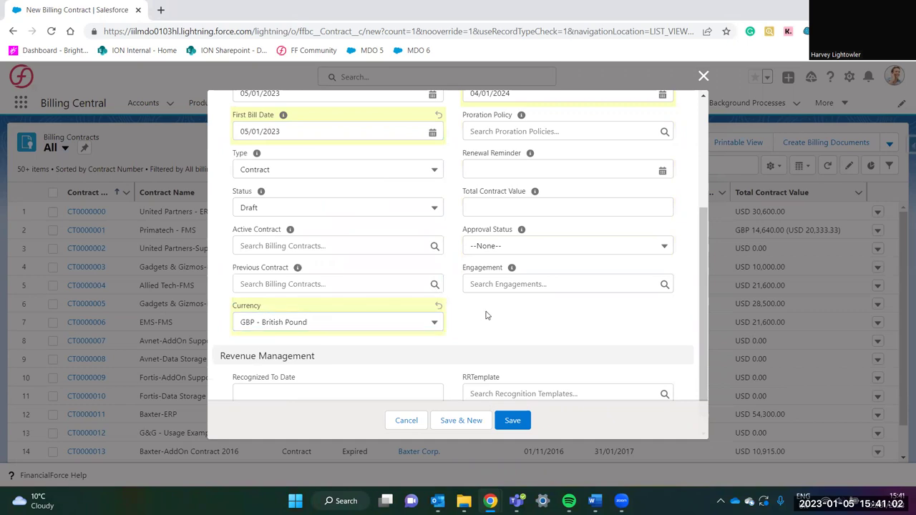
scroll(453, 322, down, 1)
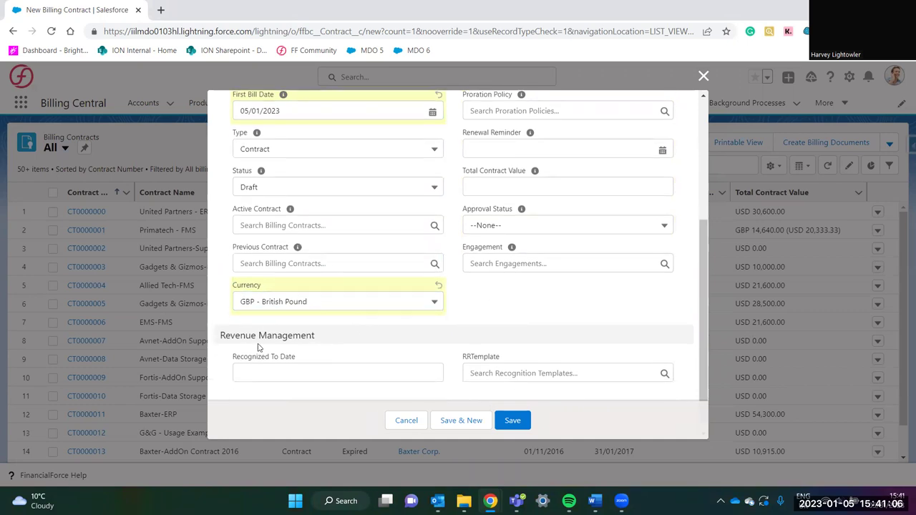
click(236, 359)
drag(236, 360, 315, 360)
drag(437, 363, 506, 358)
click(515, 359)
scroll(469, 344, up, 1)
scroll(468, 345, up, 3)
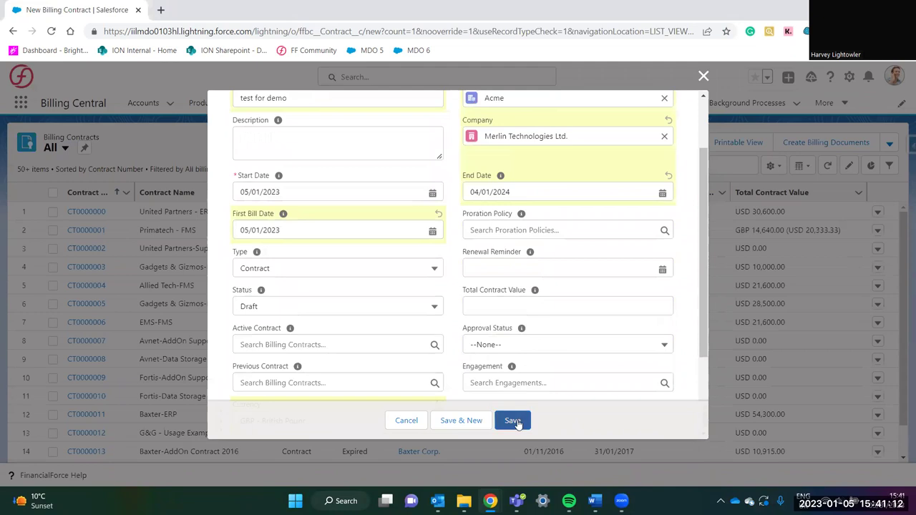
click(512, 420)
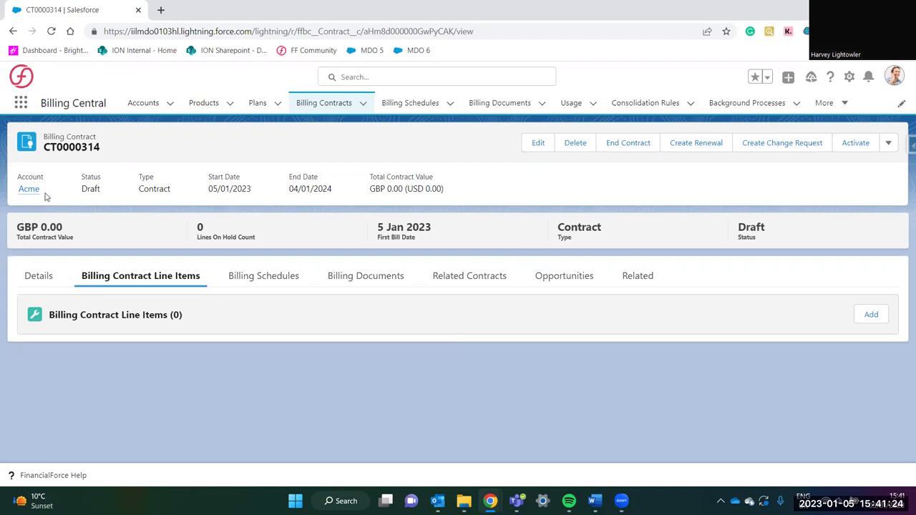
- Review the draft contract's dates, GBP 0.00 total and full details
drag(91, 182, 437, 192)
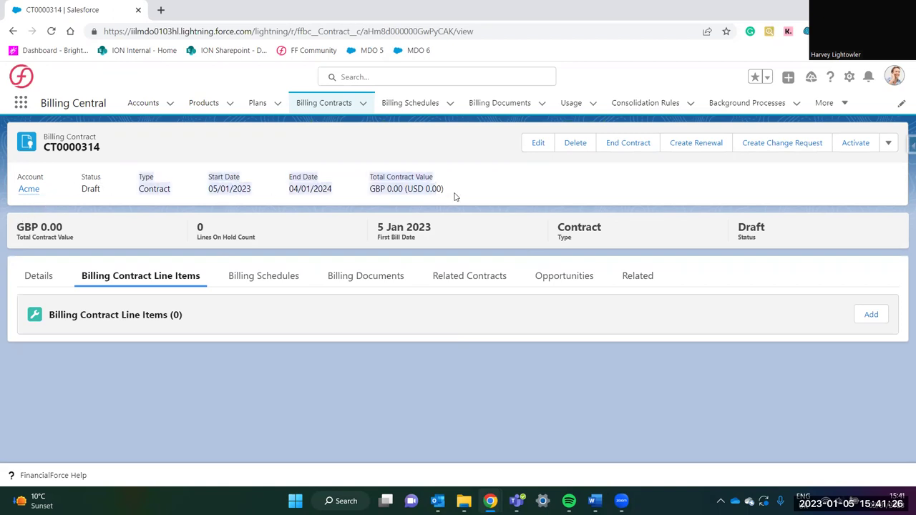
click(454, 196)
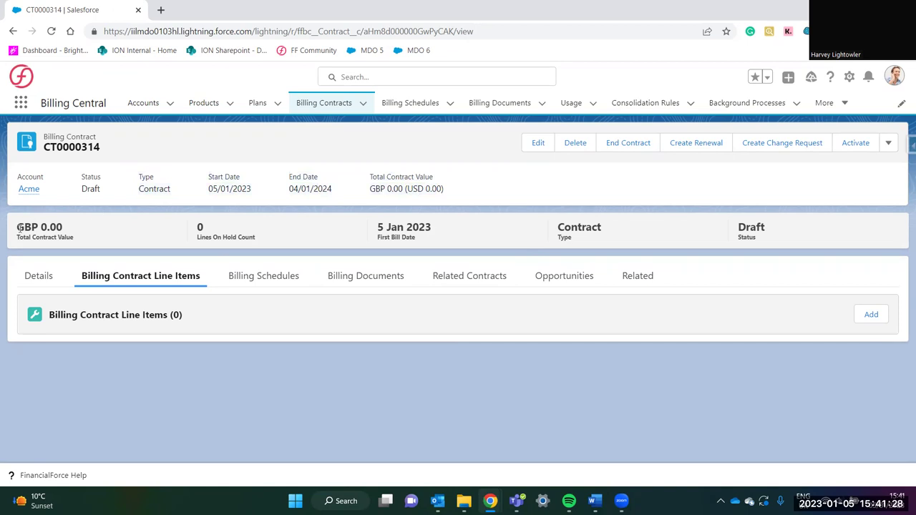
drag(18, 227, 671, 231)
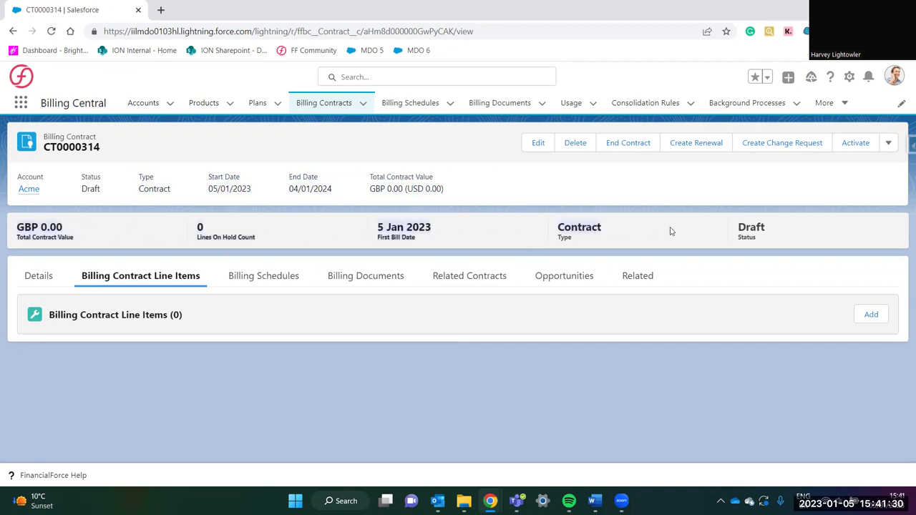
click(43, 279)
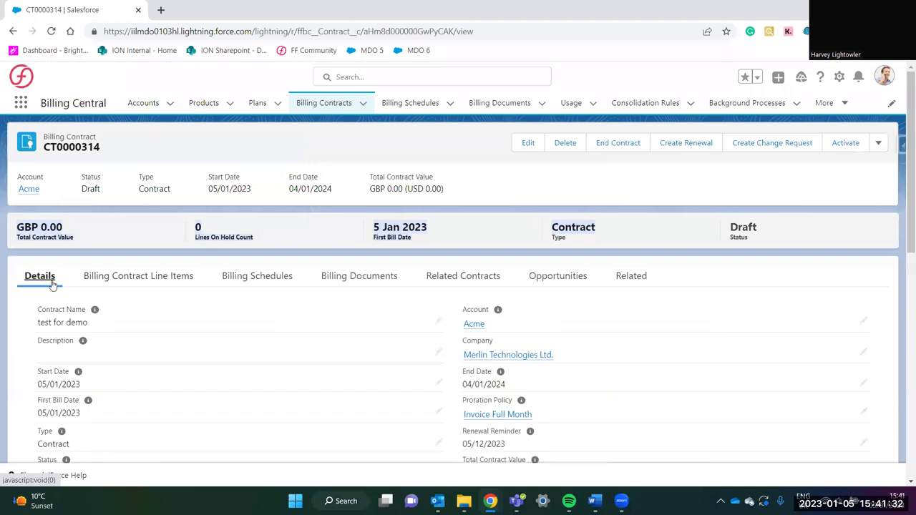
scroll(151, 309, down, 1)
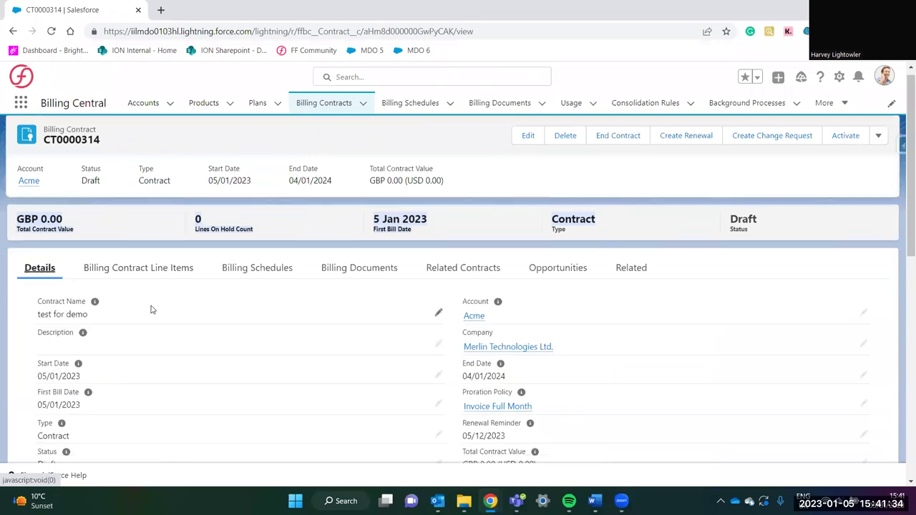
- Show the contract's empty Billing Contract Line Items list
click(138, 226)
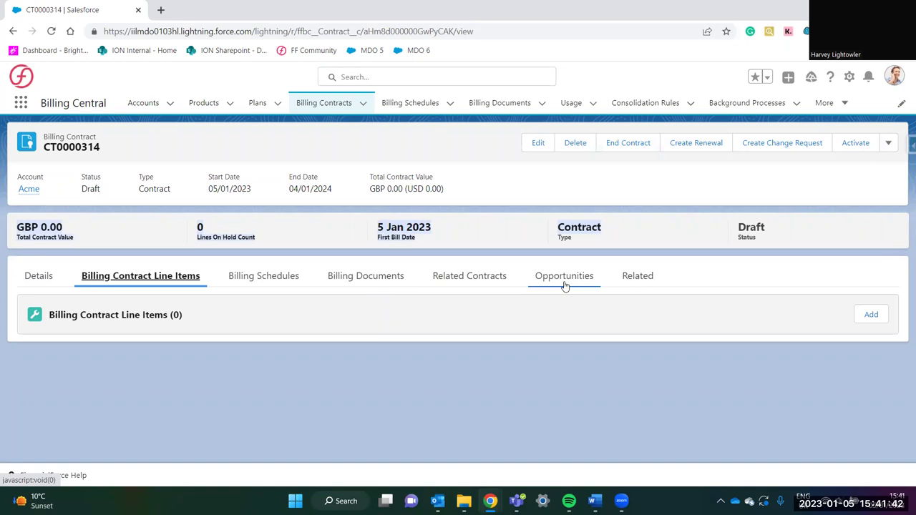
click(632, 280)
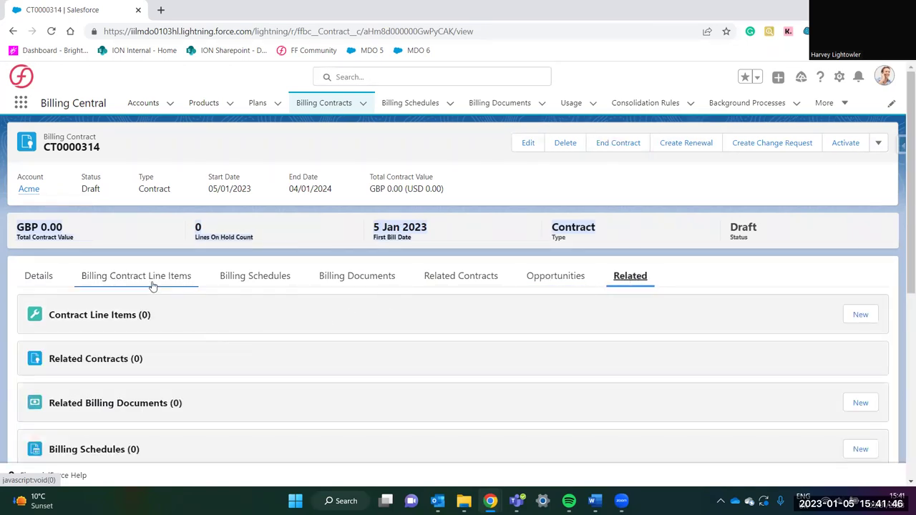
click(174, 283)
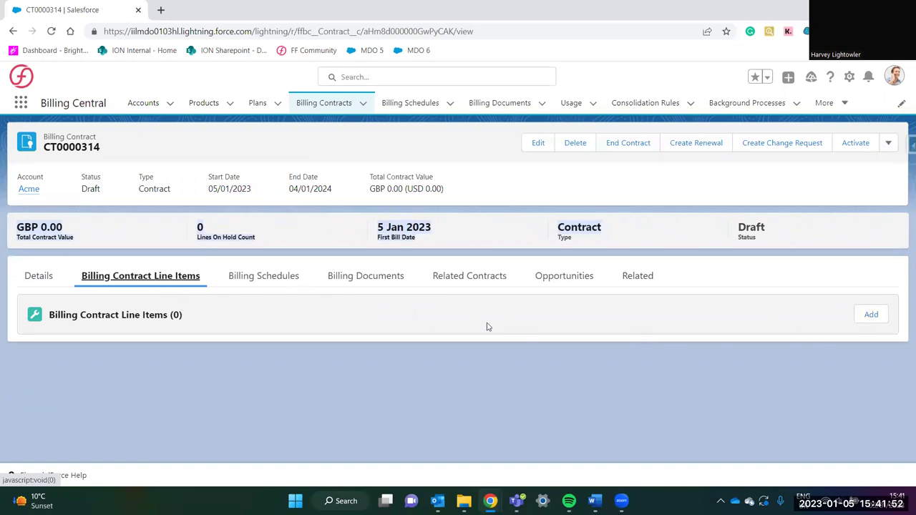
- Add the Accounting Engine - Annual product from the UK Price Book and continue to line editing
click(870, 316)
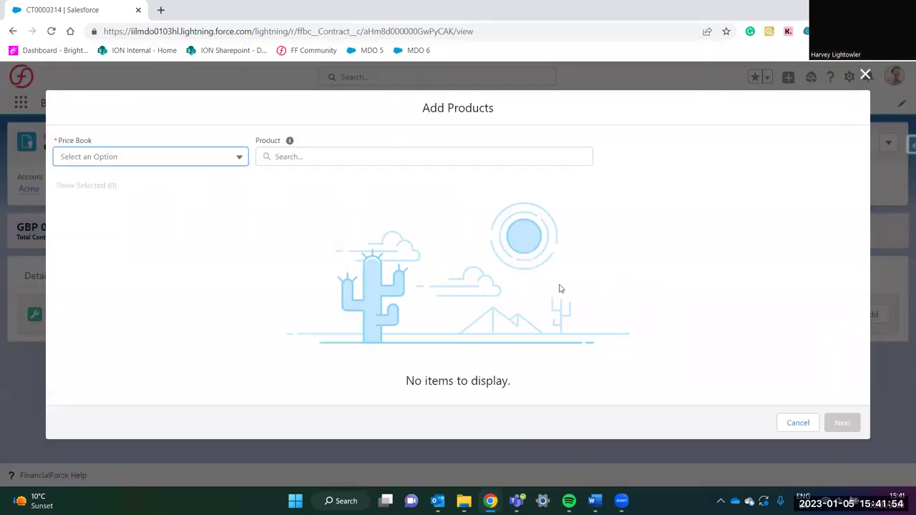
click(236, 156)
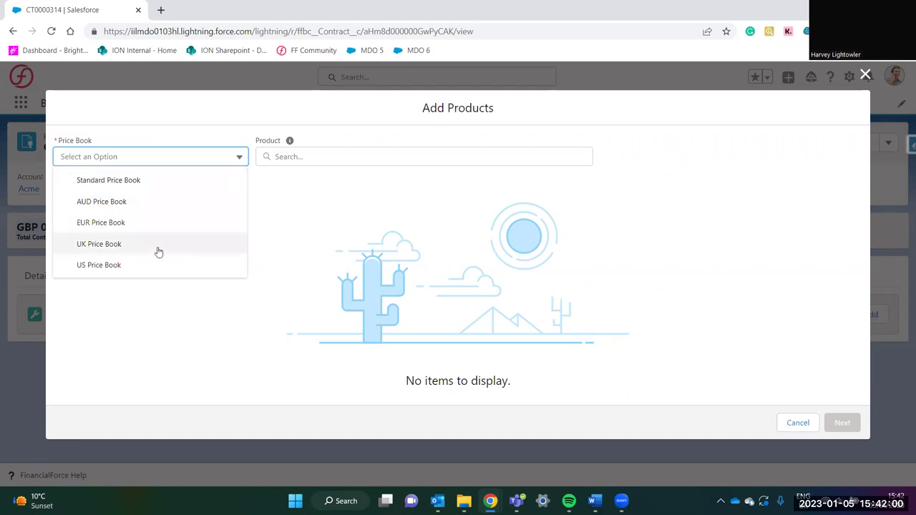
click(106, 246)
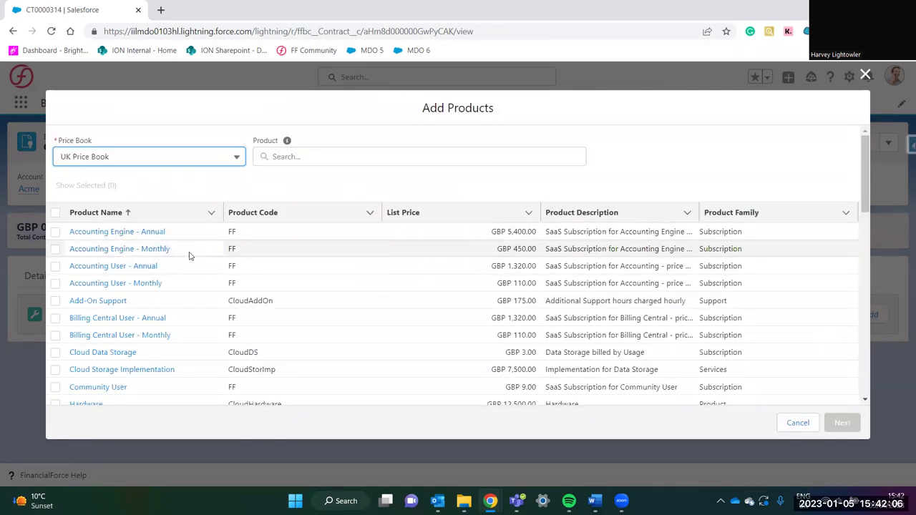
scroll(189, 256, down, 1)
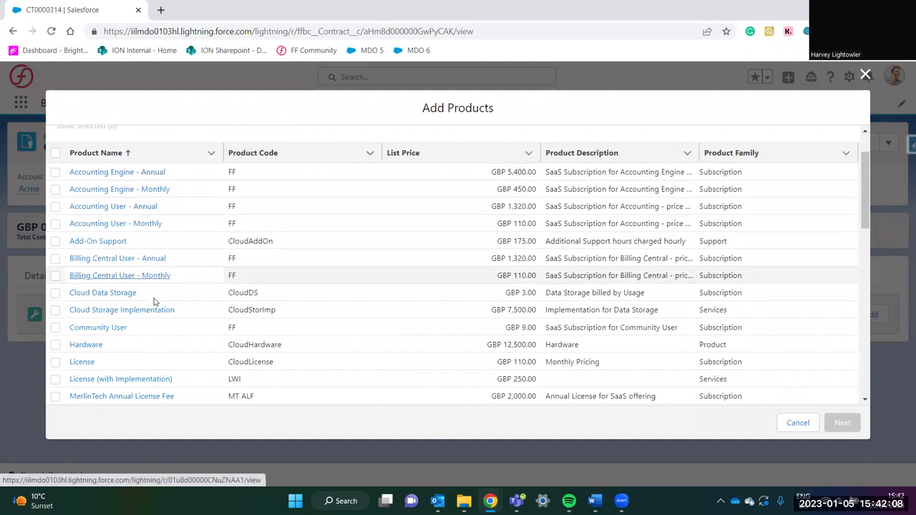
scroll(228, 266, up, 1)
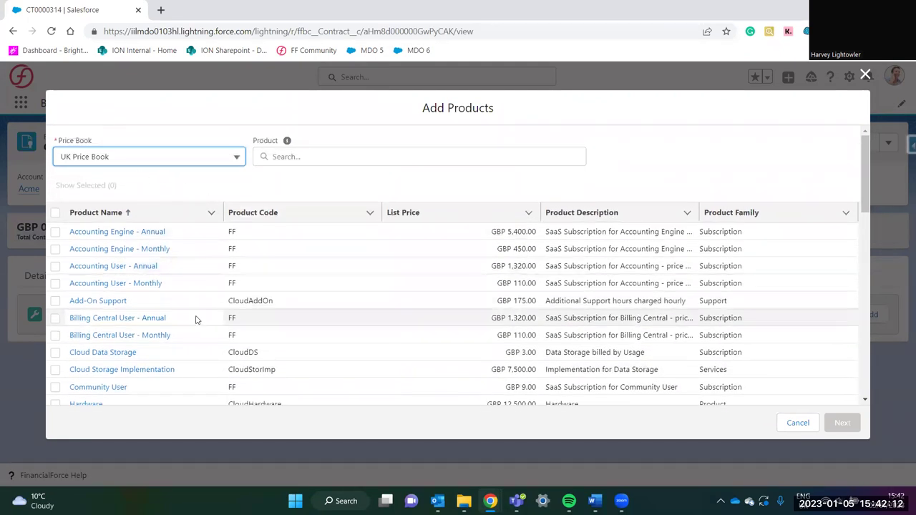
click(55, 232)
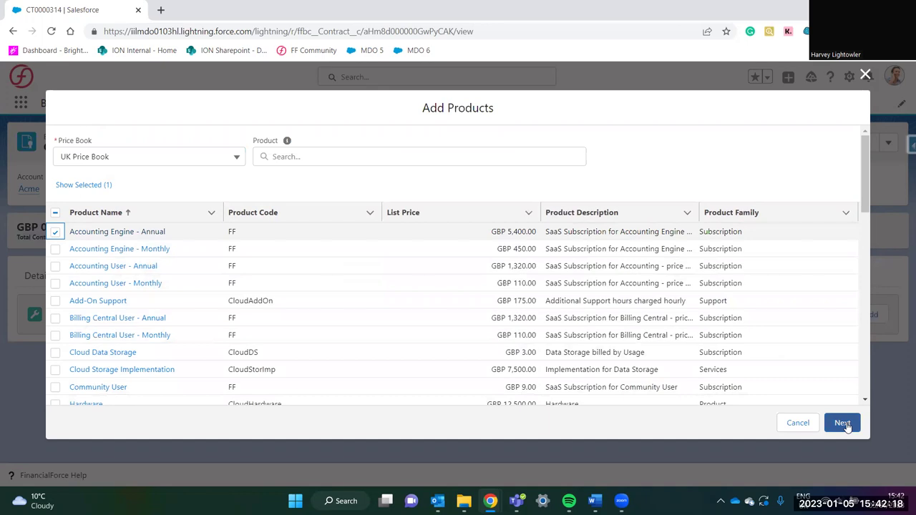
click(843, 423)
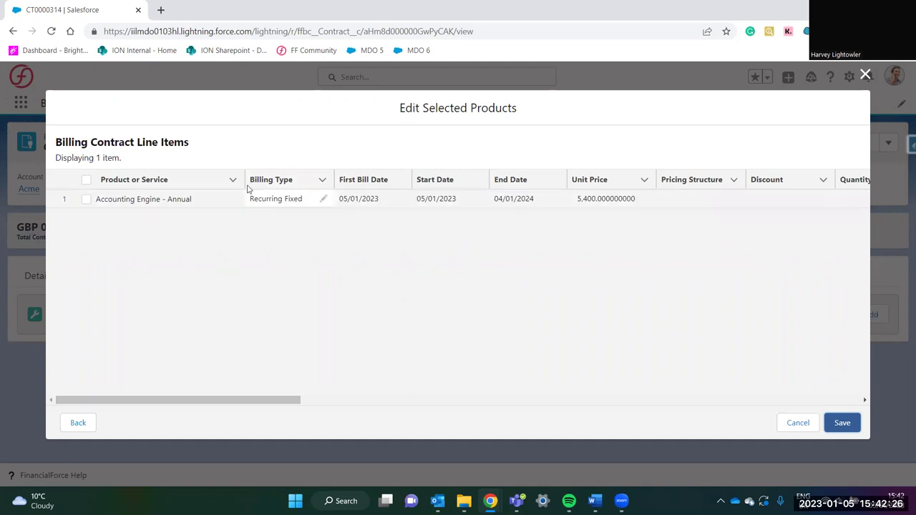
- Keep Recurring Fixed as the line's billing type
drag(95, 199, 211, 209)
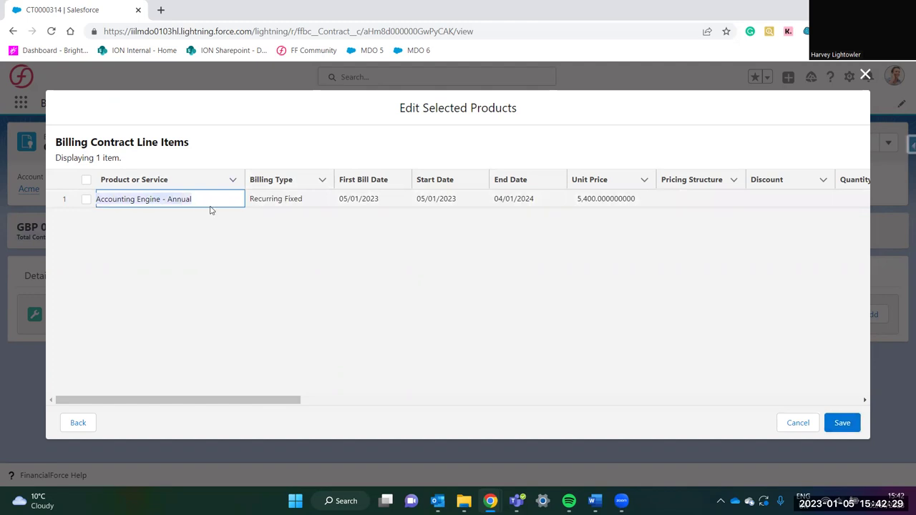
click(322, 202)
click(326, 204)
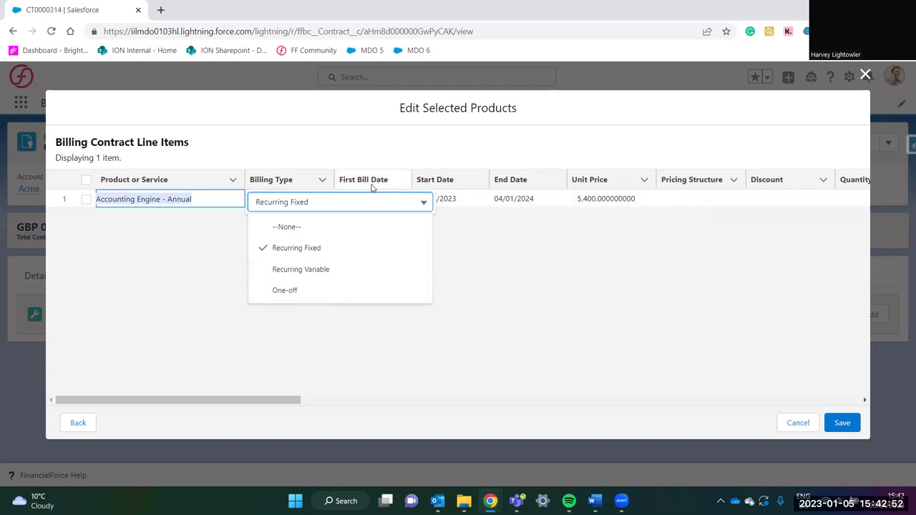
click(344, 322)
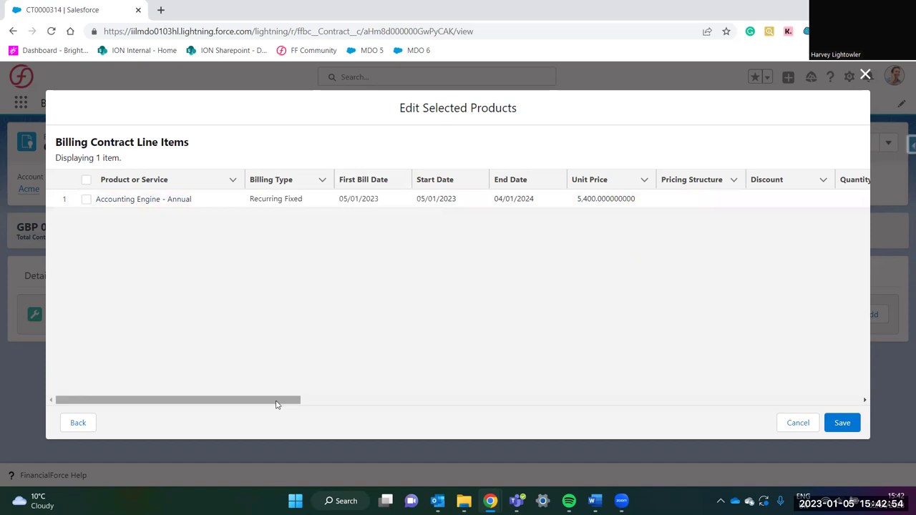
drag(279, 403, 399, 401)
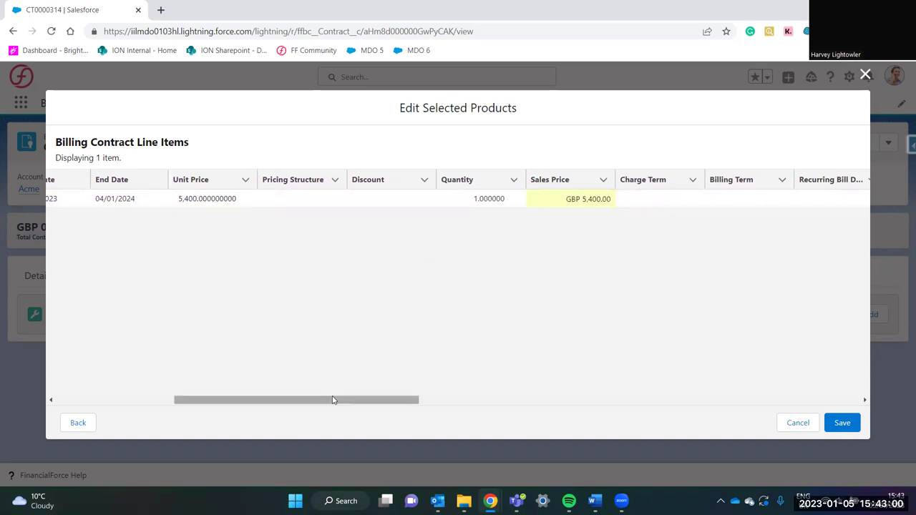
drag(333, 400, 455, 409)
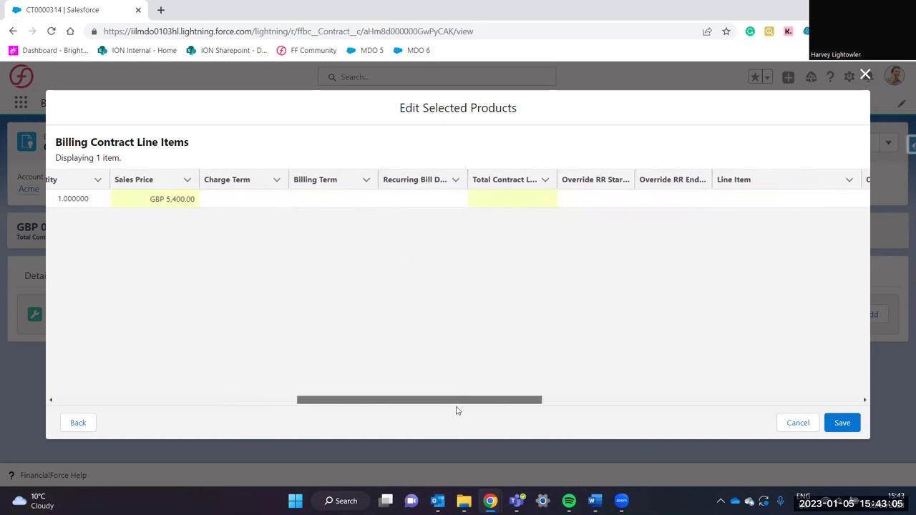
- Set both the charge term and billing term lookups to Annual
click(279, 202)
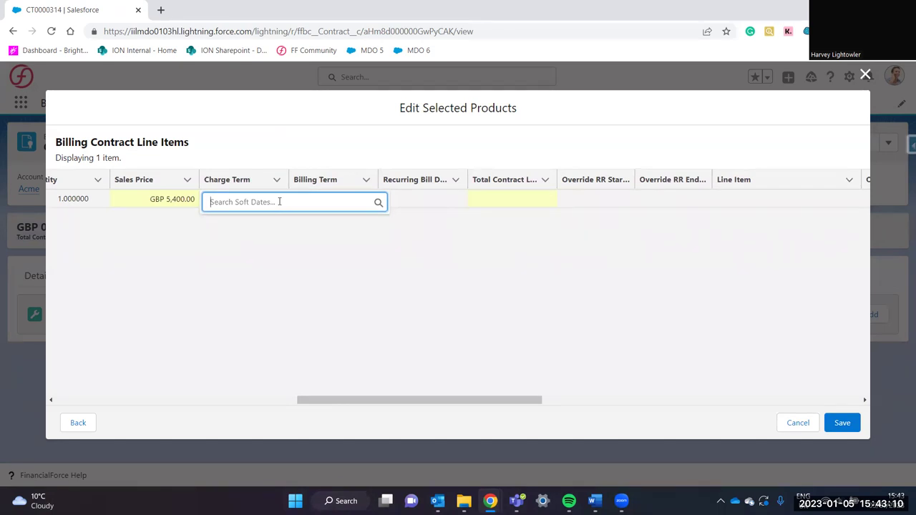
text(annua)
key(BackSpace)
text(l)
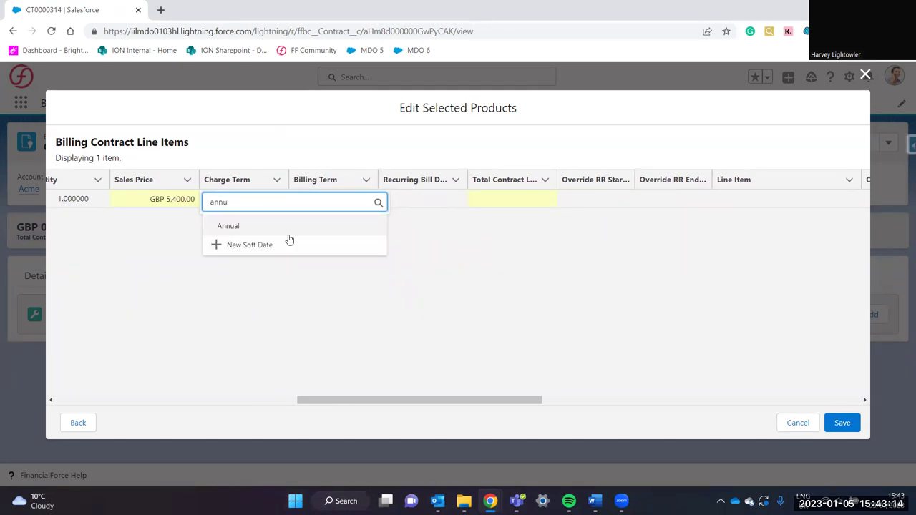
click(289, 227)
click(362, 202)
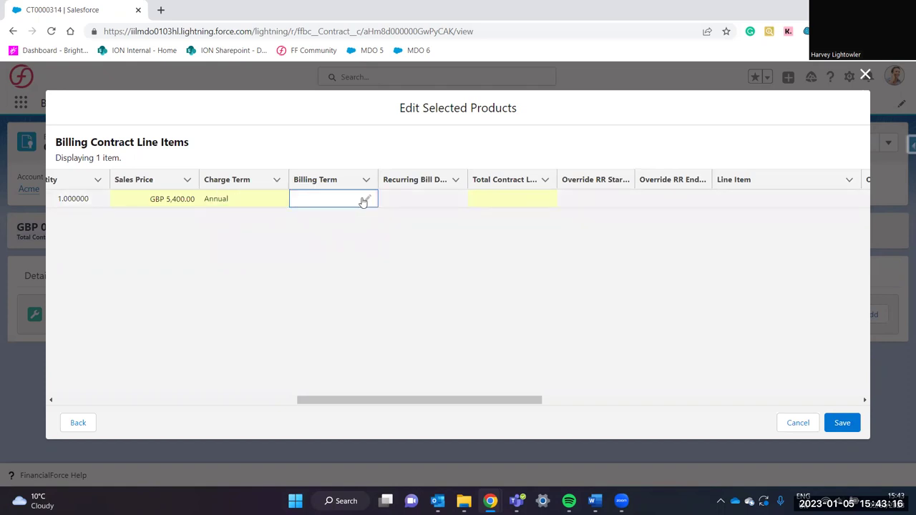
click(365, 201)
text(an)
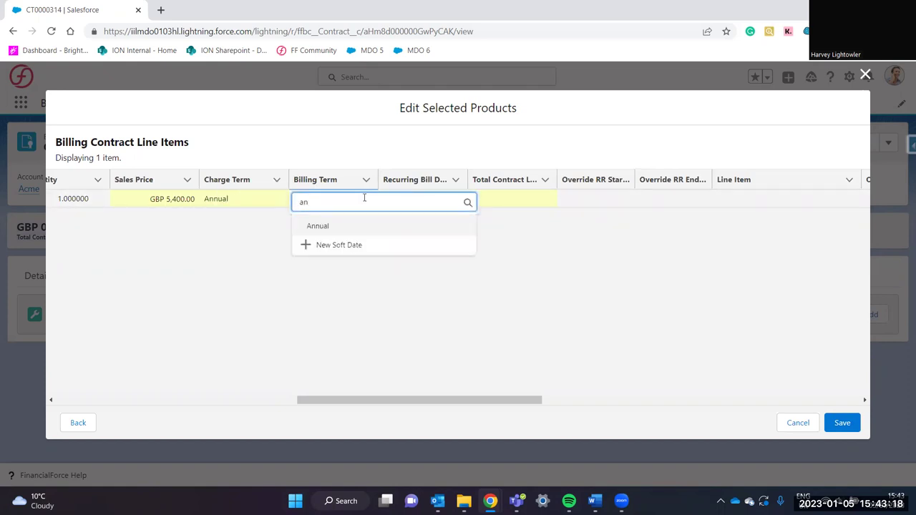
text(nual)
click(348, 226)
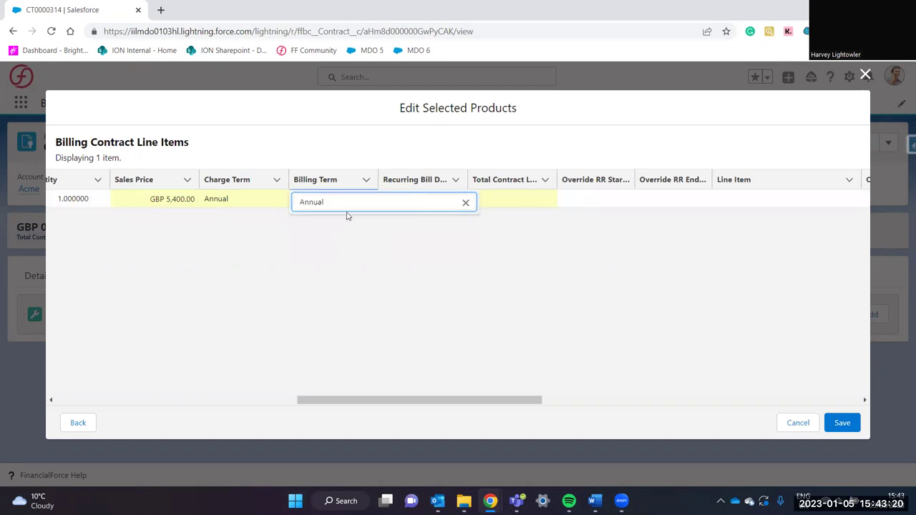
click(274, 265)
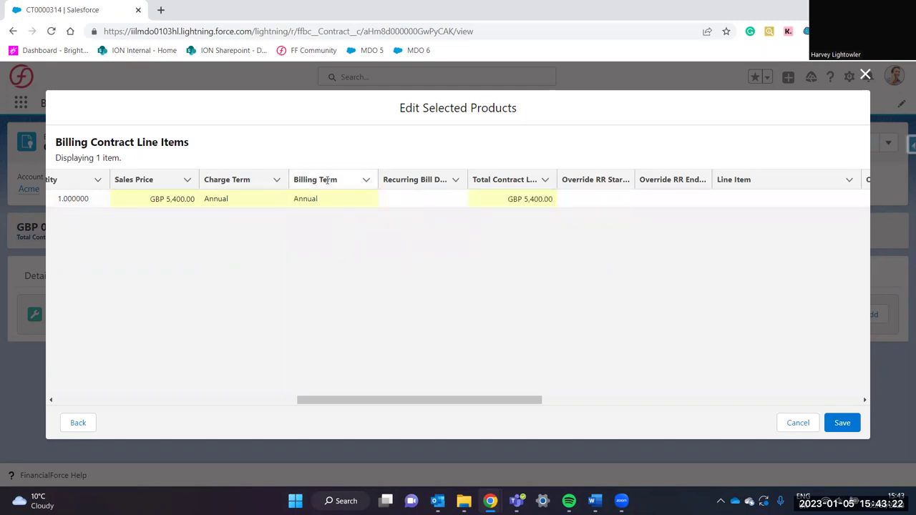
- Re-select Annual for the billing term and check the GBP 5,400.00 line total
click(366, 199)
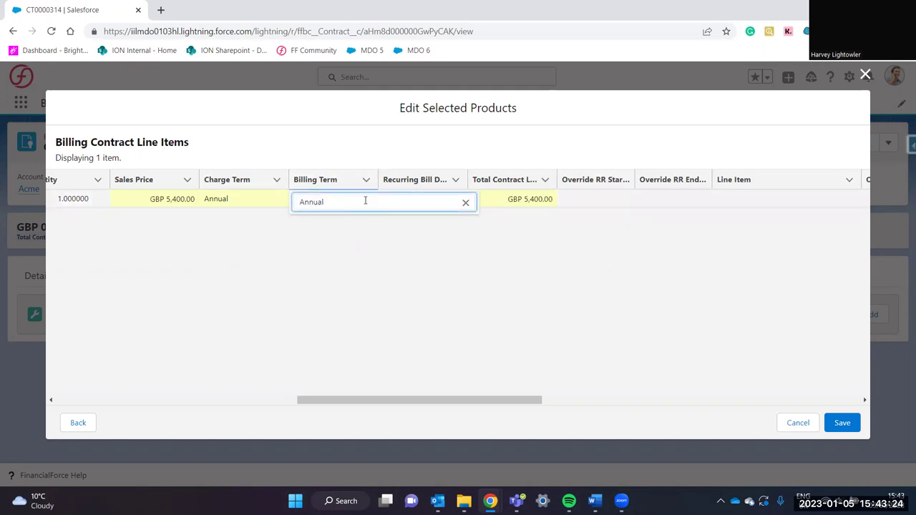
click(464, 204)
text(mon)
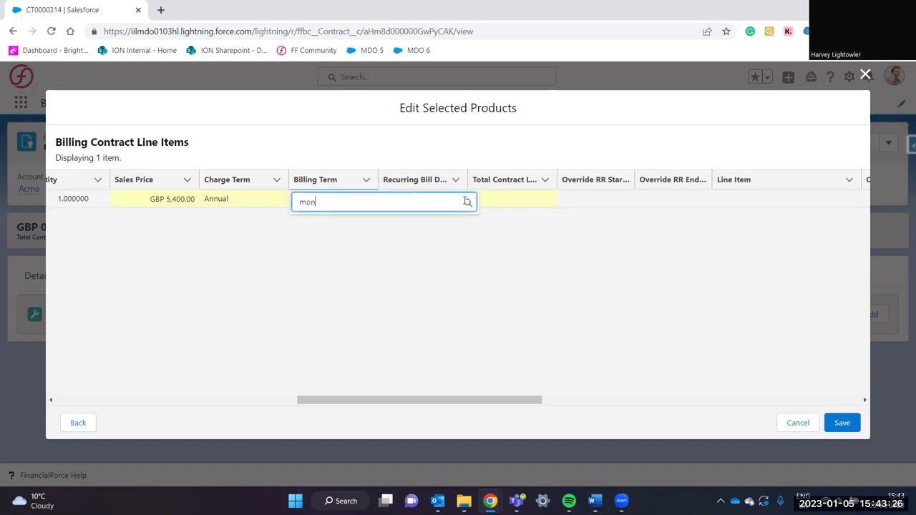
text(tl)
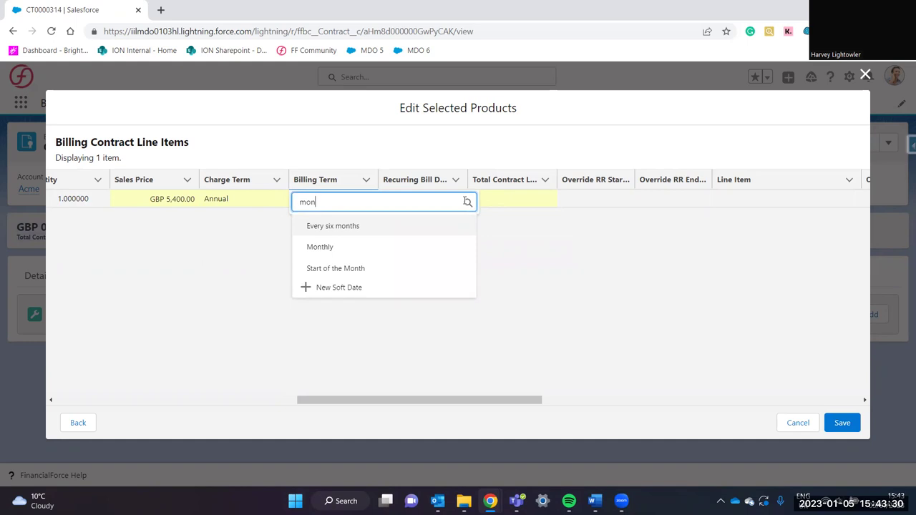
key(BackSpace)
key(BackSpace)
key(BackSpace)
text(a)
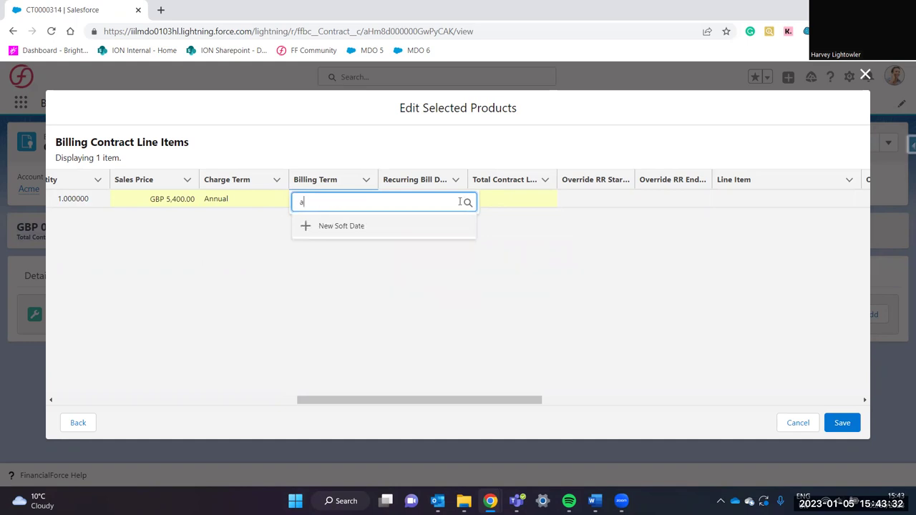
text(nnual)
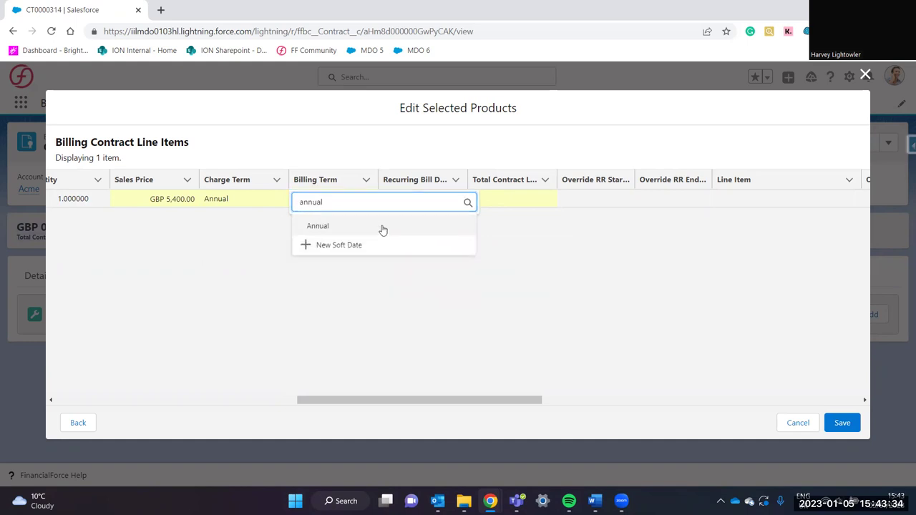
click(380, 226)
click(421, 294)
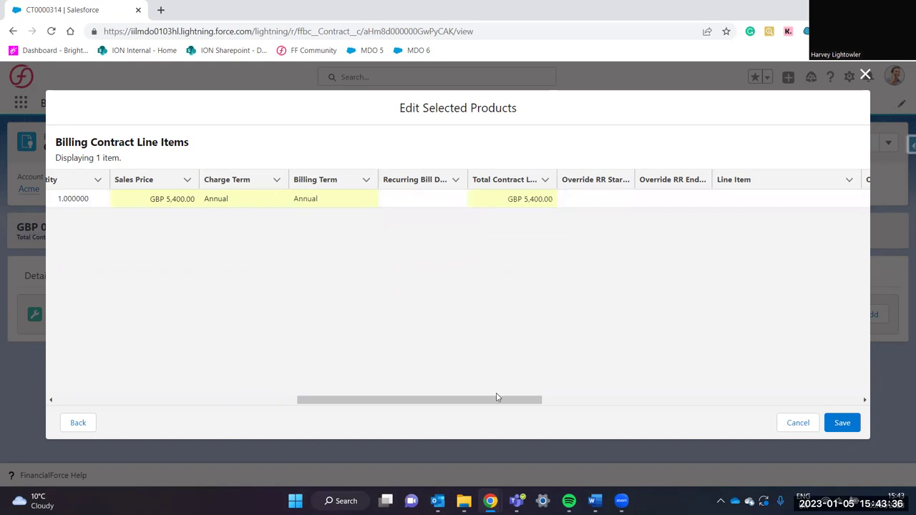
drag(497, 399, 625, 394)
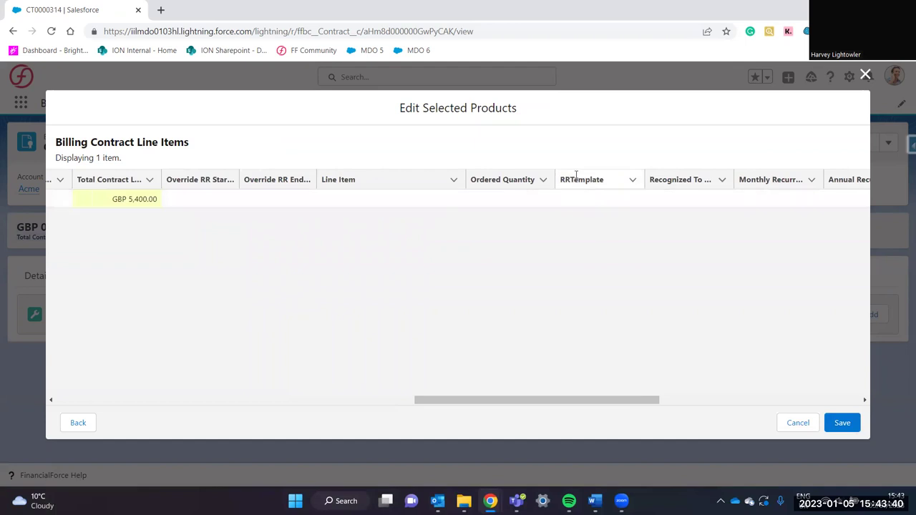
drag(561, 179, 608, 184)
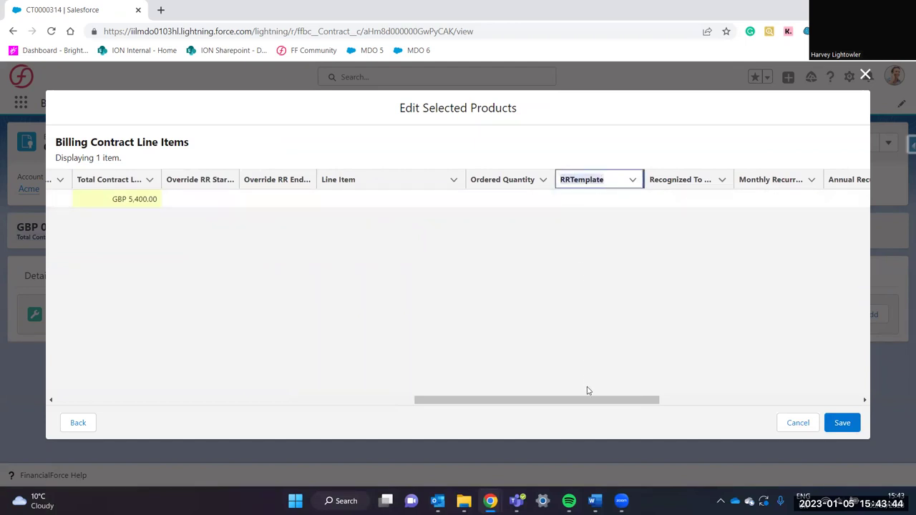
drag(589, 401, 190, 389)
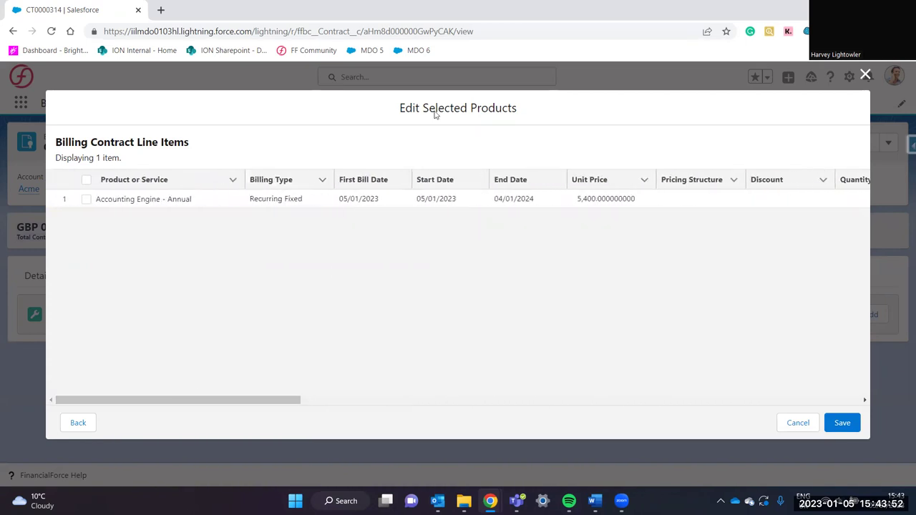
click(850, 427)
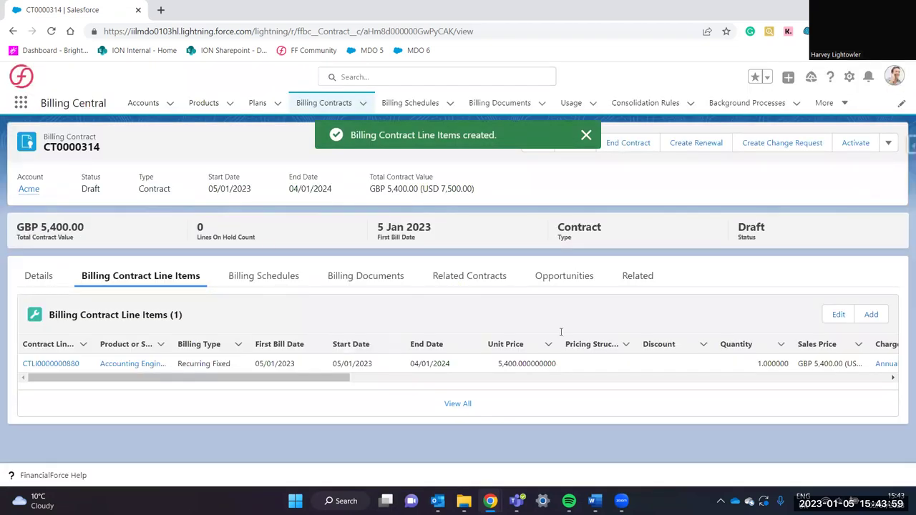
click(854, 143)
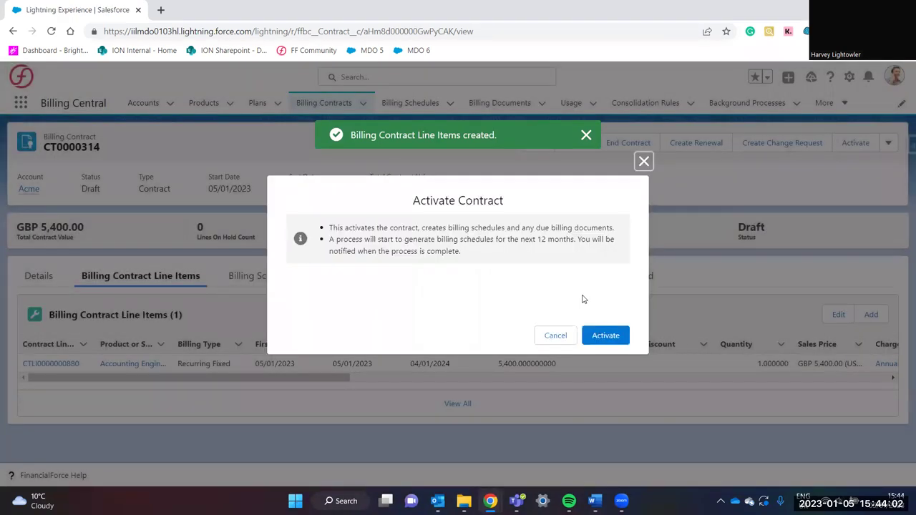
click(615, 336)
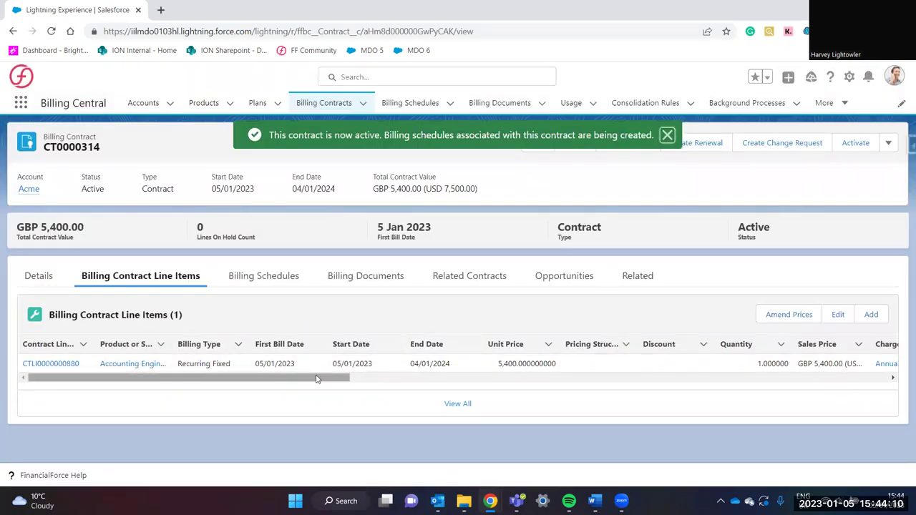
mouse_move(317, 379)
mouse_down()
mouse_move(334, 379)
mouse_move(303, 379)
mouse_up()
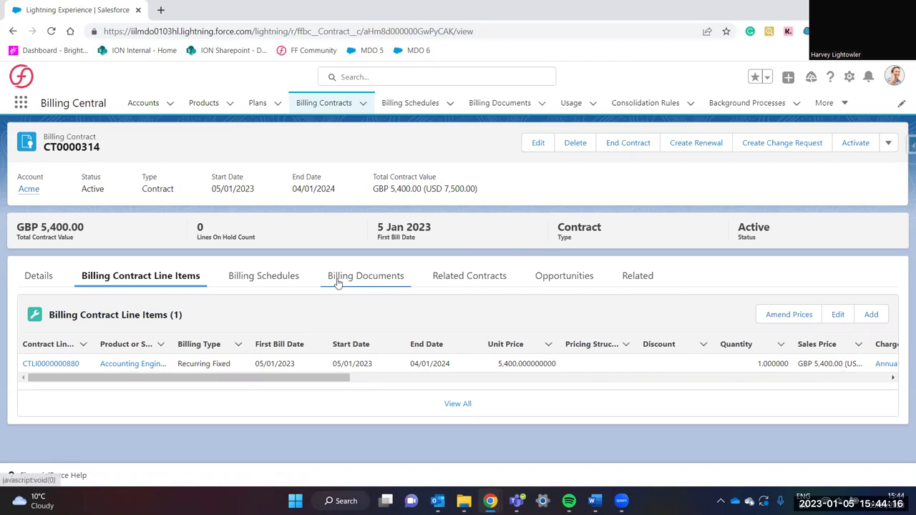
- Create billing schedules for CT0000314 starting 5 Jan 2023, then reload the contract page
click(284, 279)
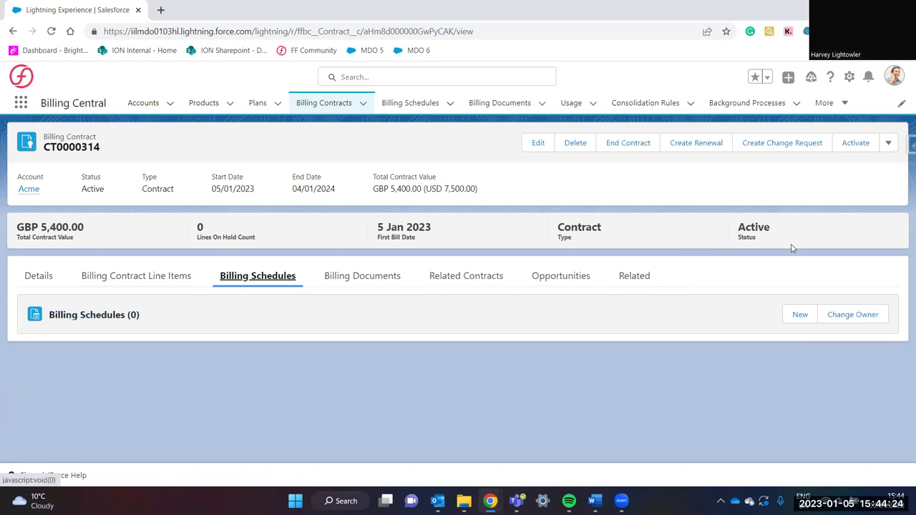
click(887, 144)
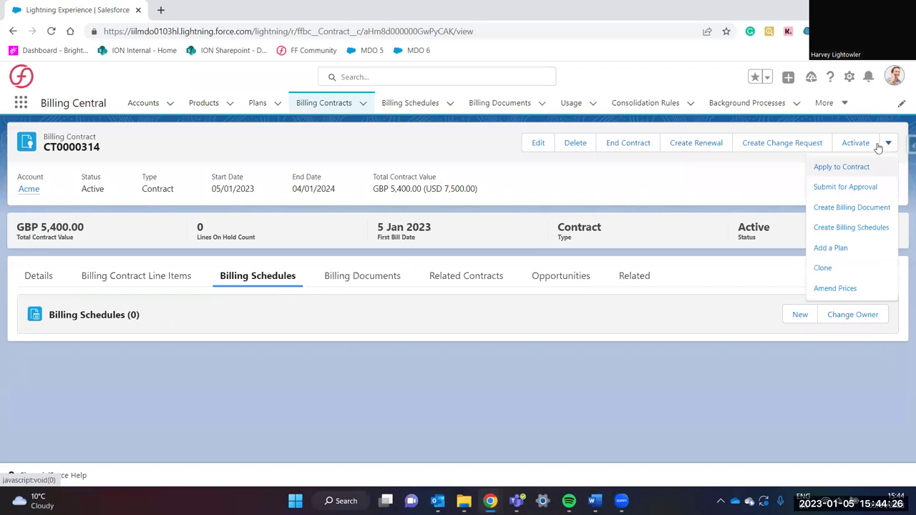
click(844, 229)
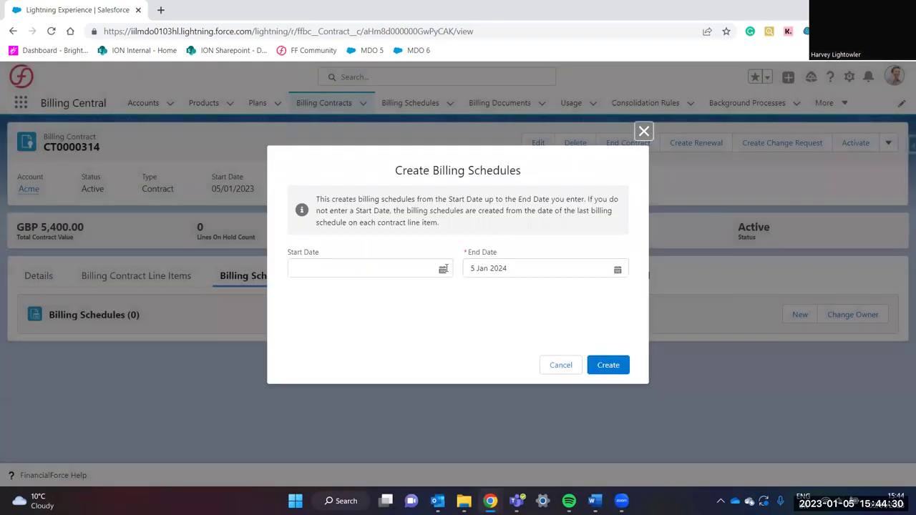
click(406, 270)
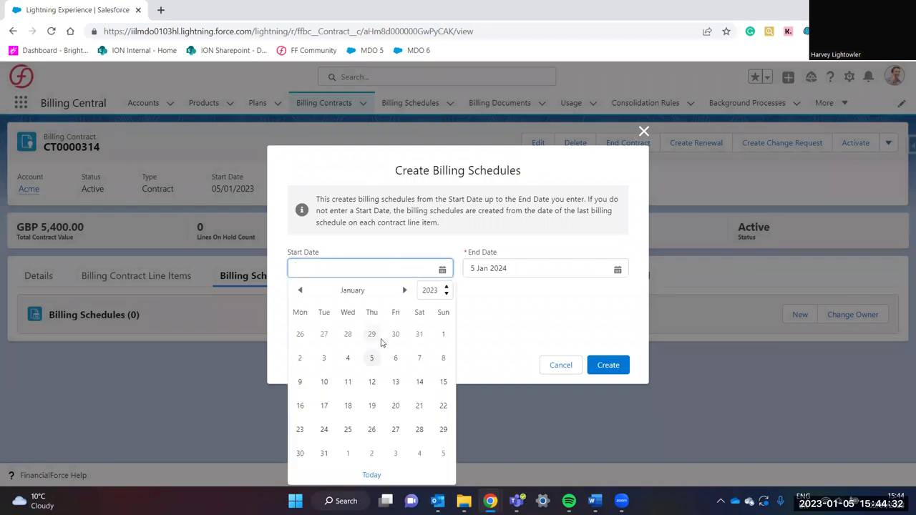
click(373, 359)
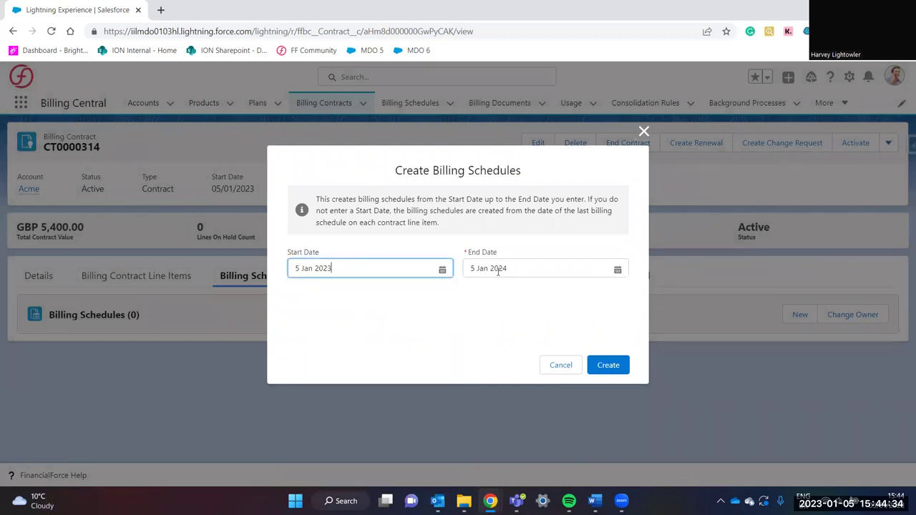
click(616, 368)
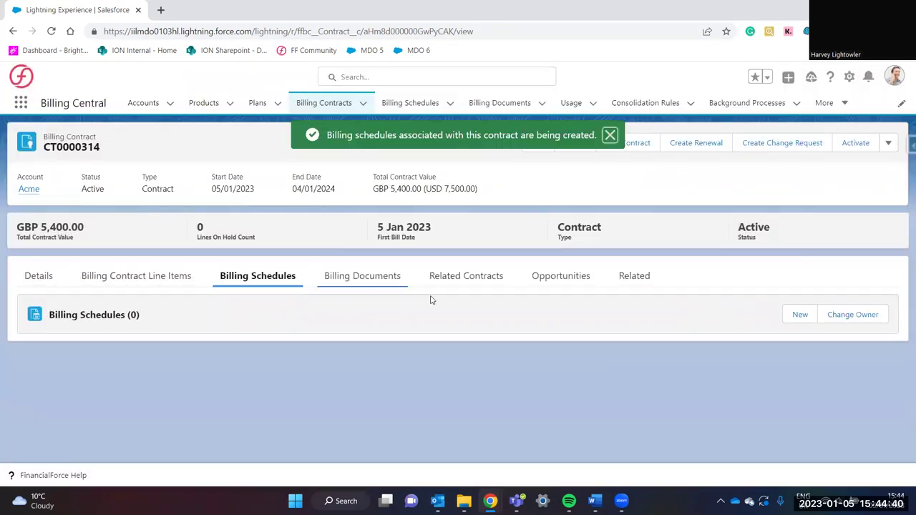
click(52, 32)
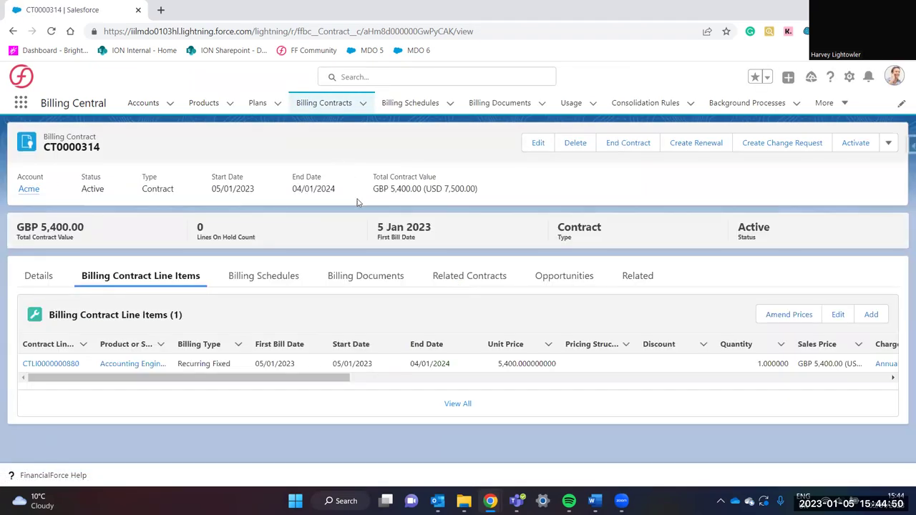
- Check the 5,400.00 billing schedule, then view the related Draft Invoice BD0000815
click(279, 274)
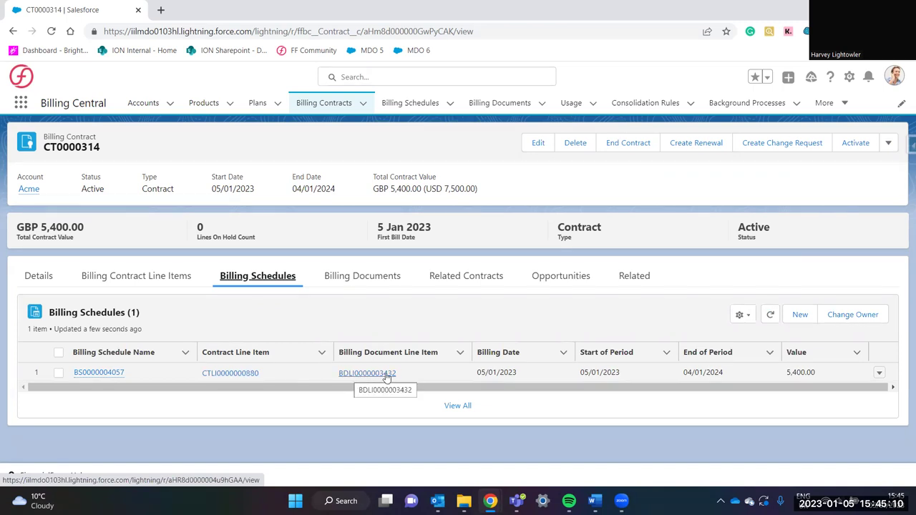
click(347, 278)
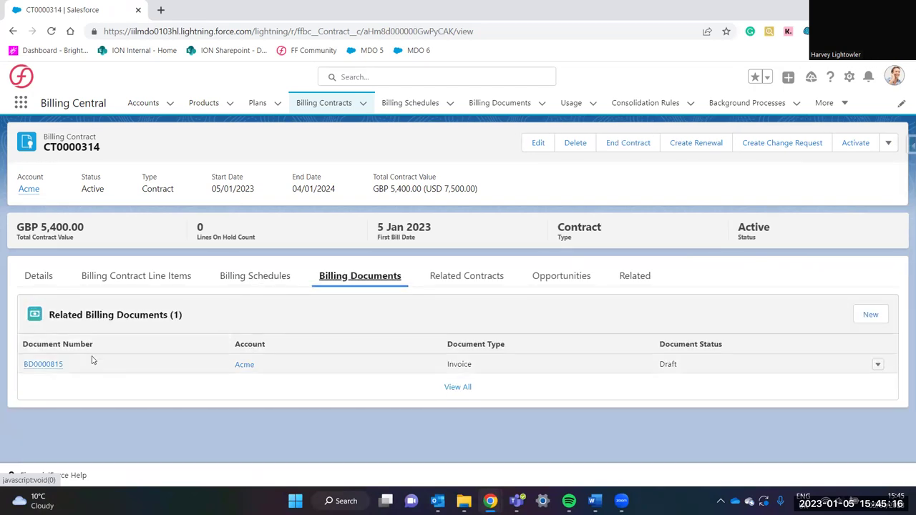
- Open draft invoice BD0000815 and check its 05/01/2023 document date and 04/02/2023 due date
click(44, 364)
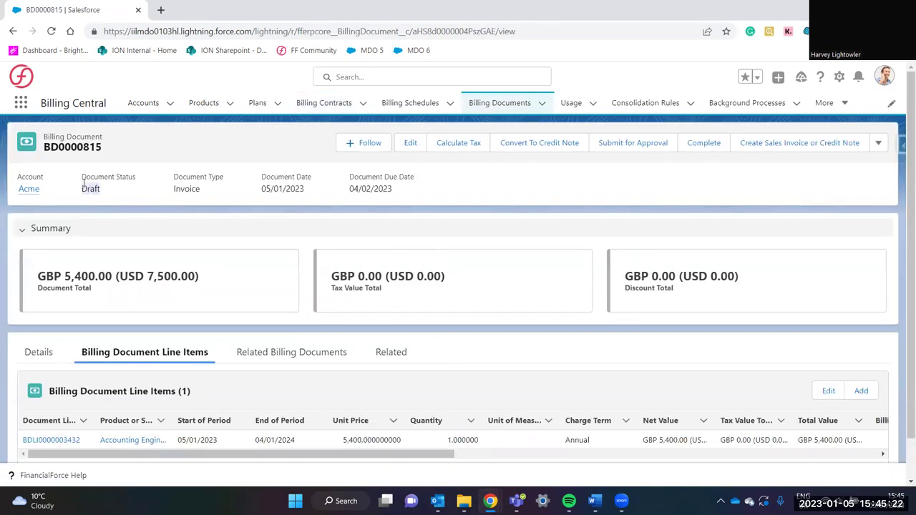
drag(100, 191, 83, 176)
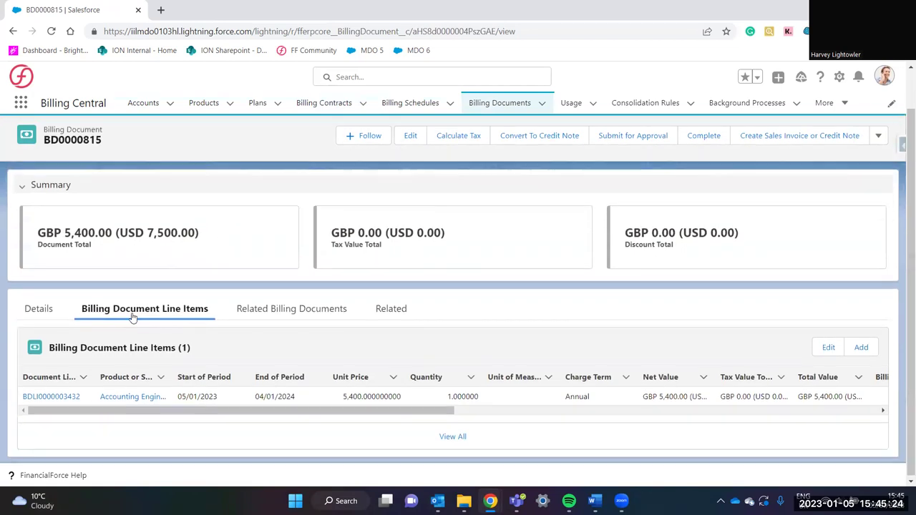
scroll(243, 246, down, 1)
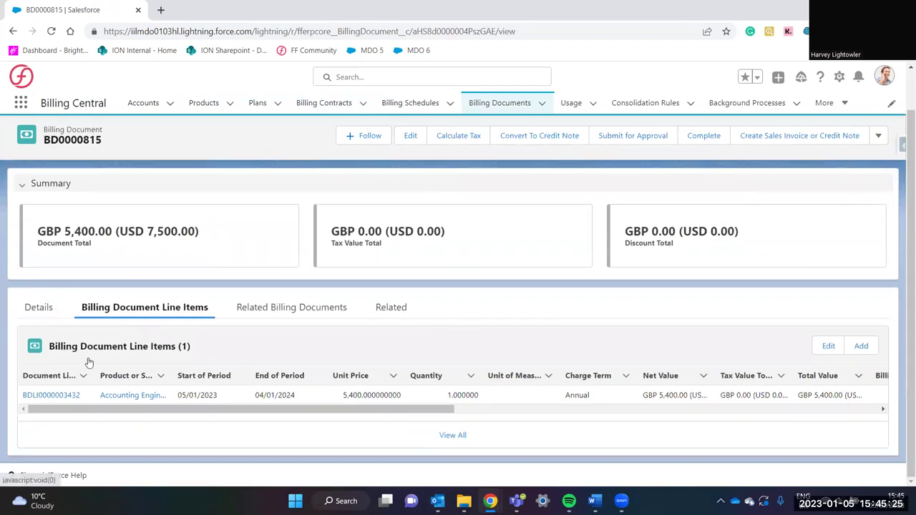
click(43, 314)
scroll(433, 339, down, 2)
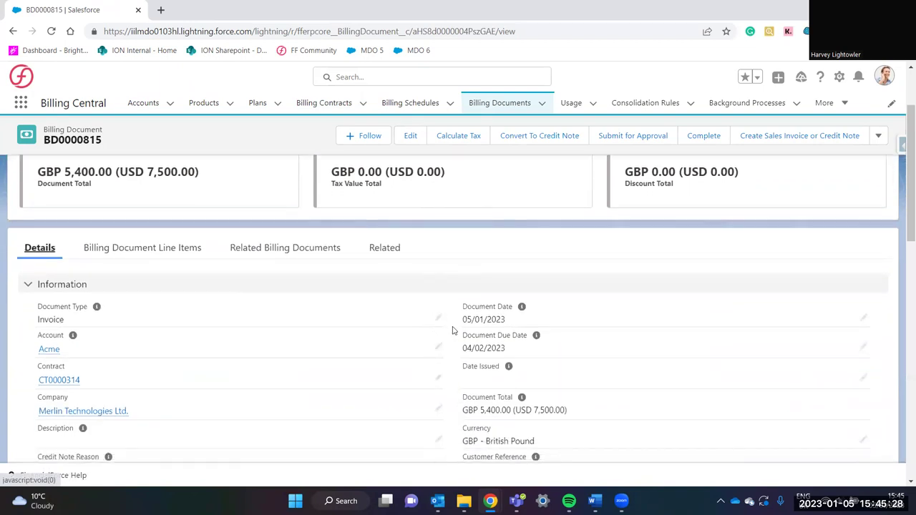
drag(462, 260, 505, 262)
scroll(512, 301, down, 2)
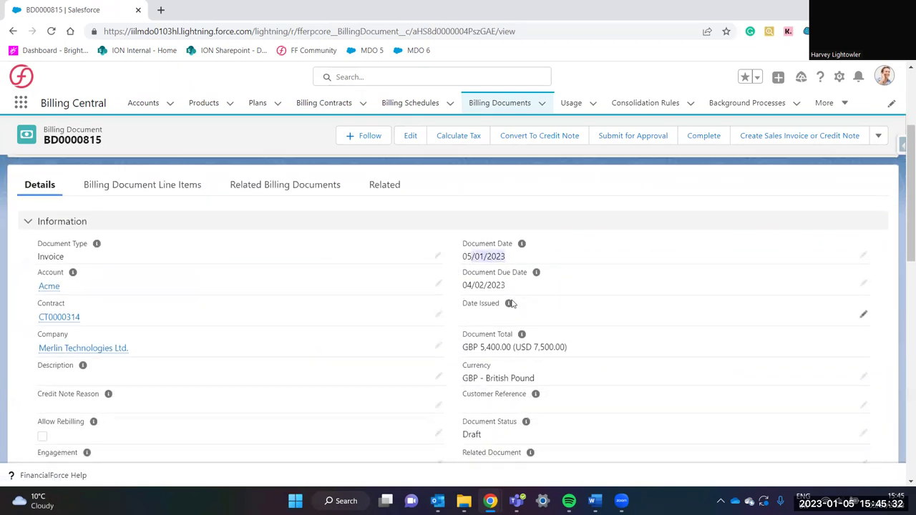
scroll(512, 301, up, 4)
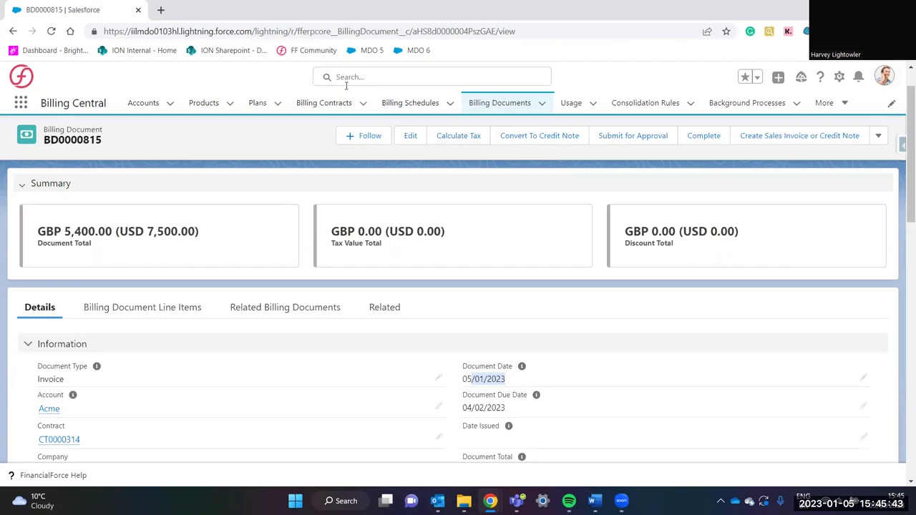
- End contract CT0000314 on 6 Jan 2023 with reason Terminated
click(58, 440)
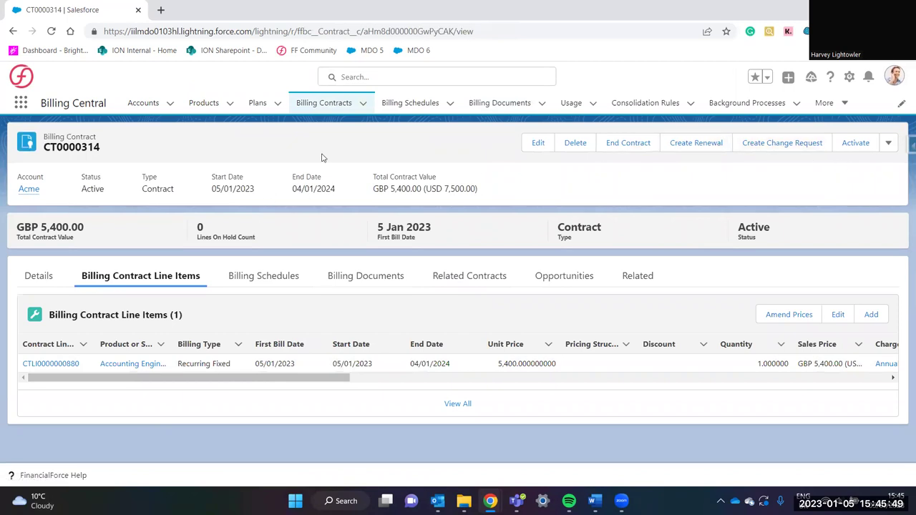
click(888, 144)
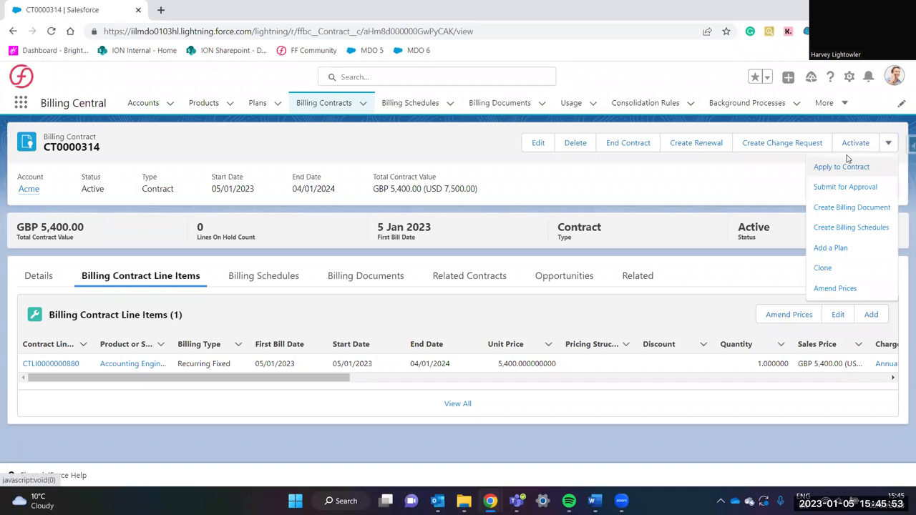
click(642, 143)
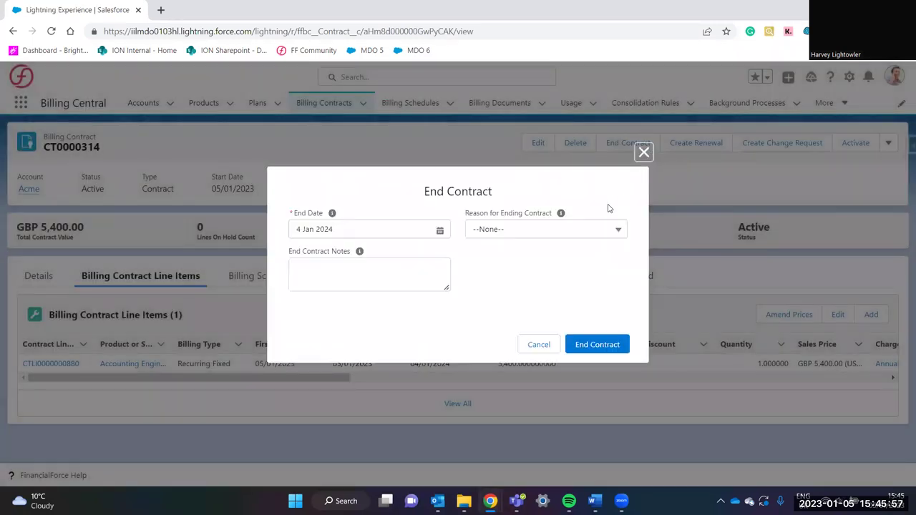
click(301, 229)
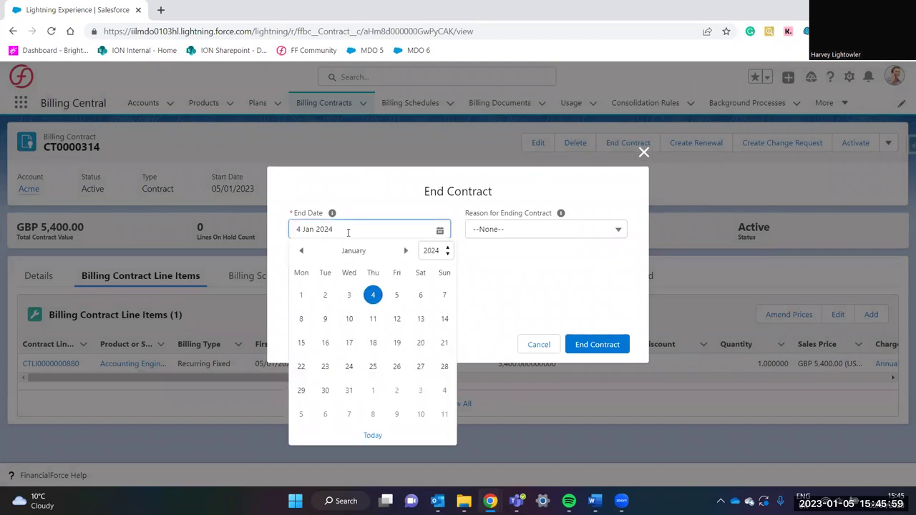
key(BackSpace)
text(6)
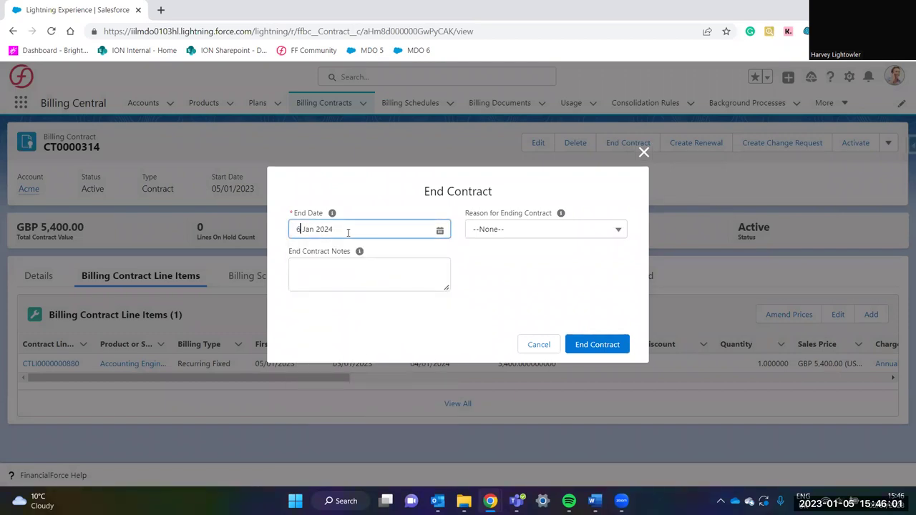
click(357, 230)
key(BackSpace)
click(496, 230)
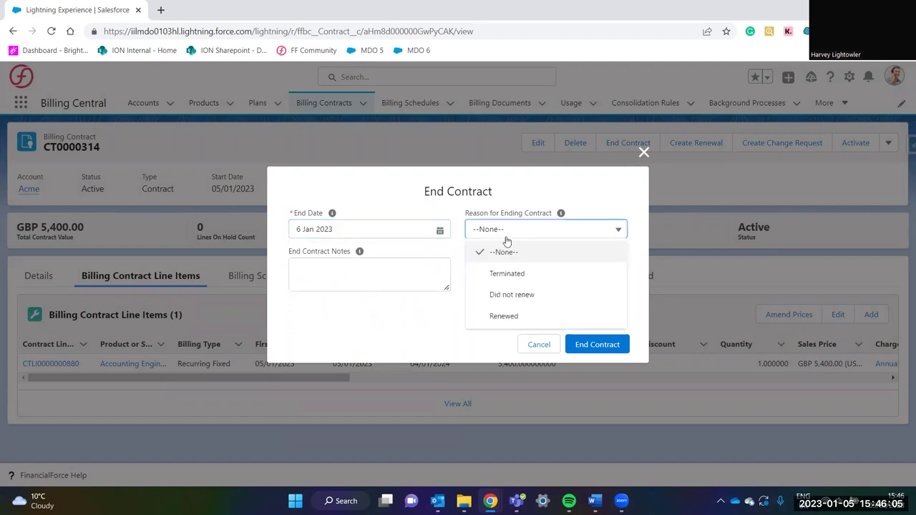
click(515, 272)
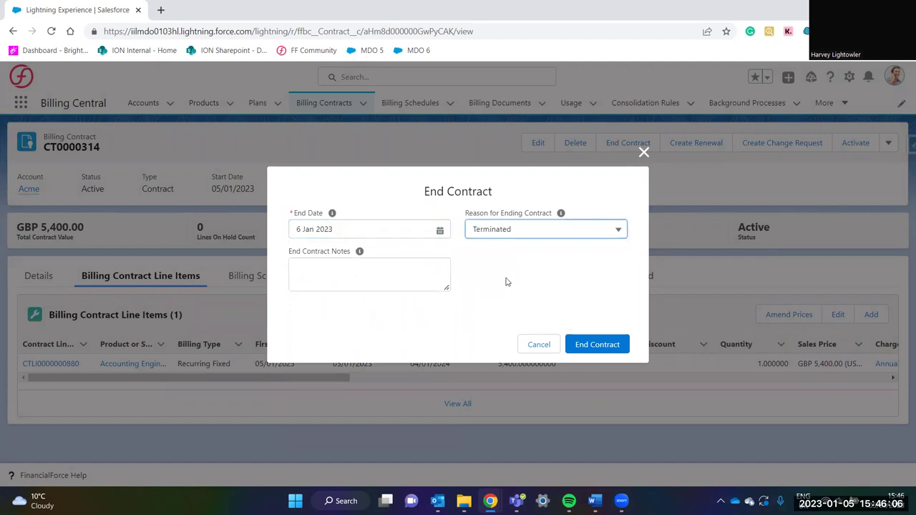
click(605, 348)
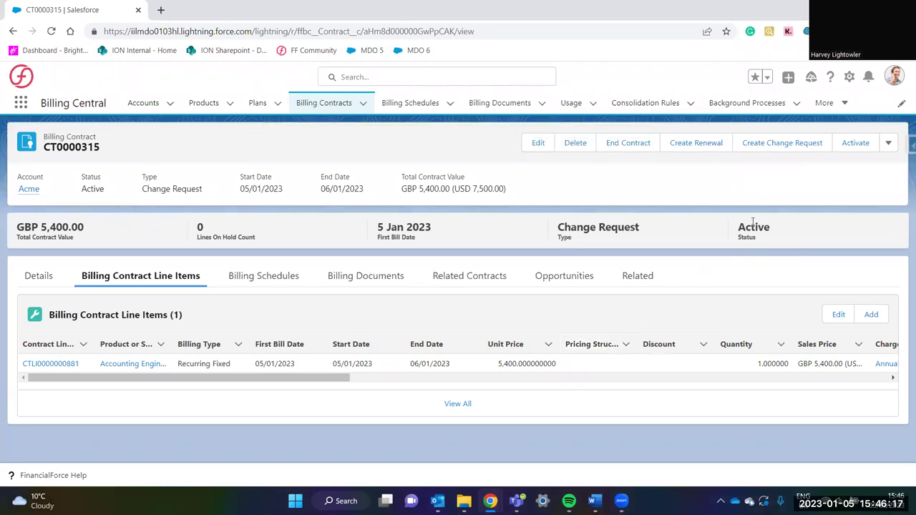
- Apply change request CT0000315 to contract CT0000314, then dismiss the success and billing-schedule notices
click(883, 149)
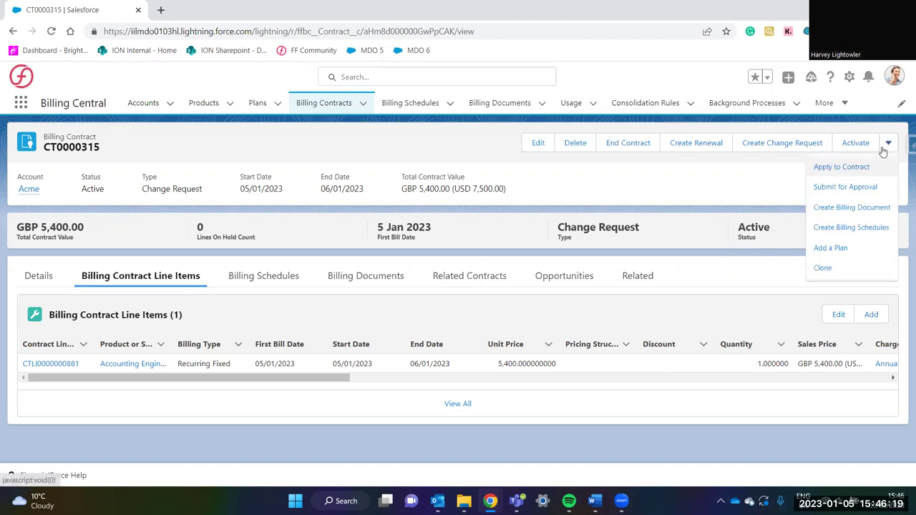
click(848, 167)
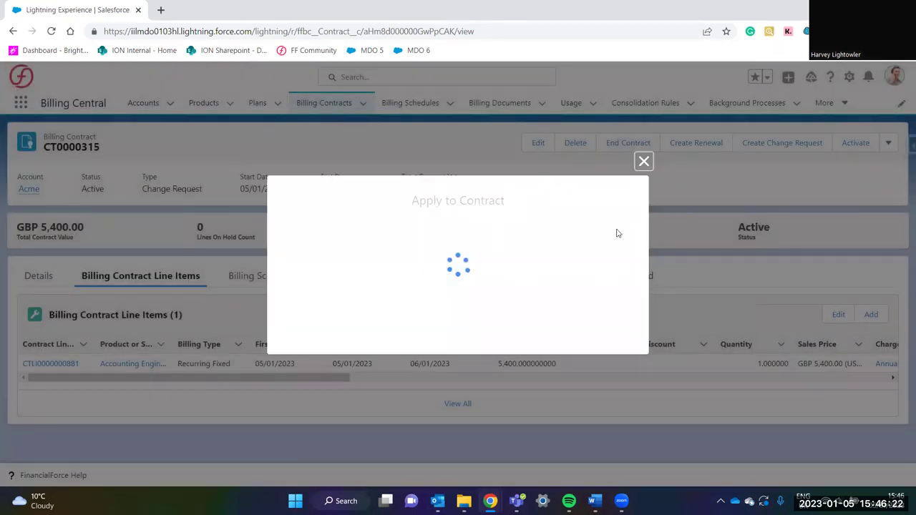
click(608, 336)
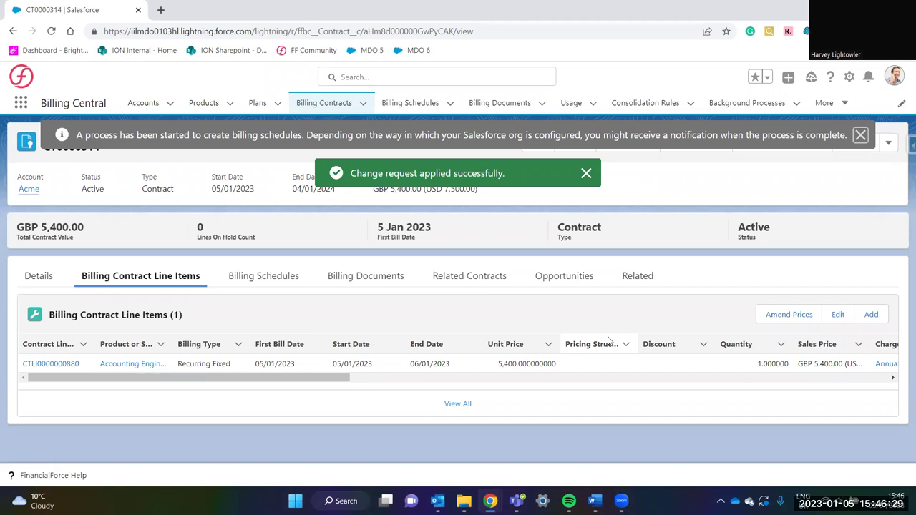
click(585, 173)
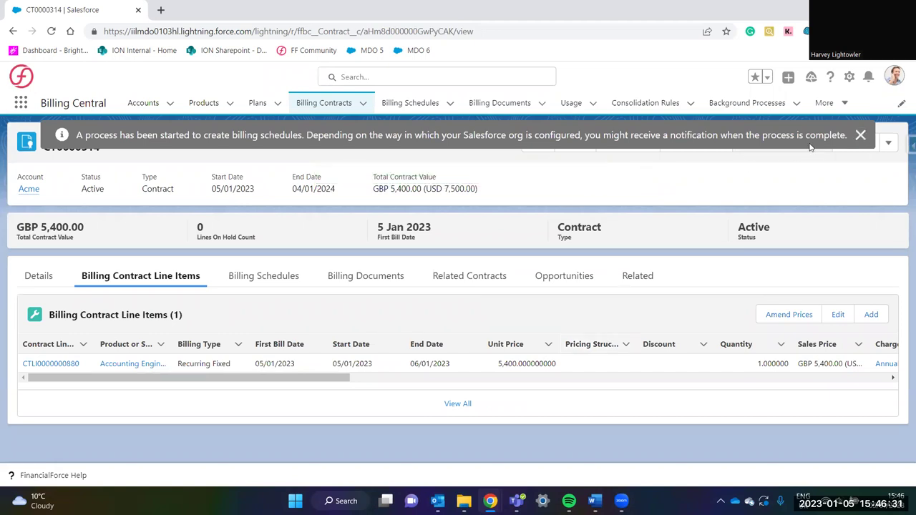
click(859, 134)
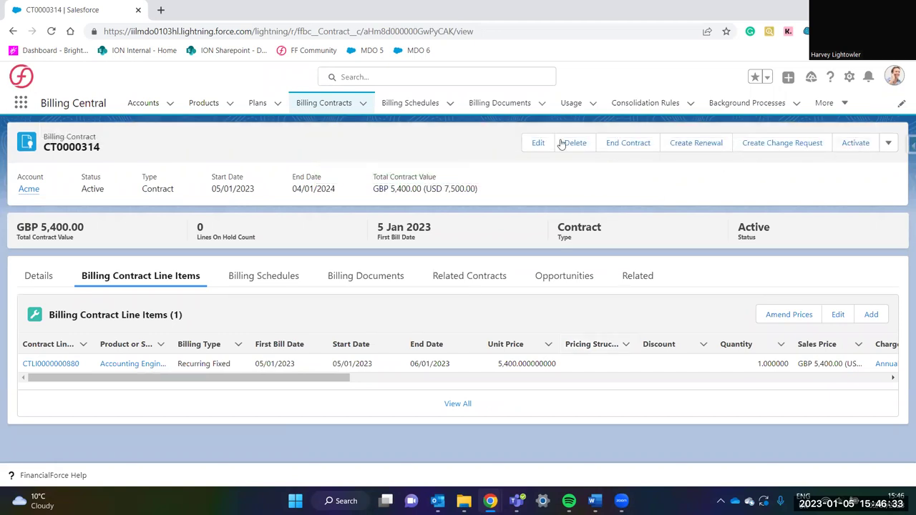